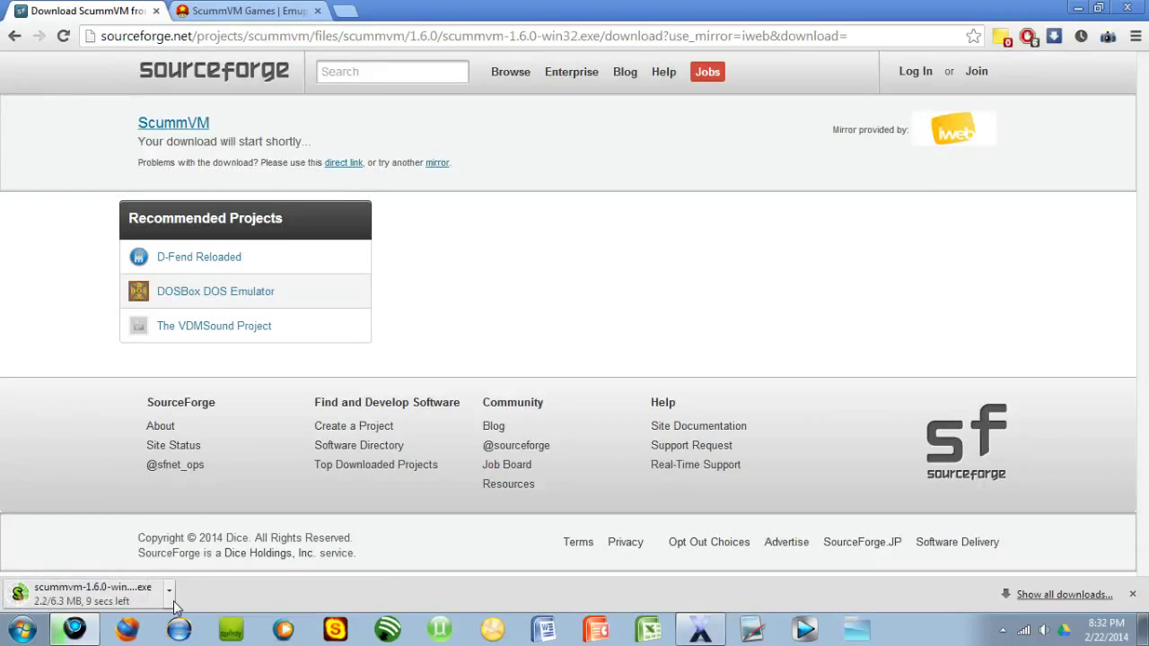
- Open the options menu for the scummvm-1.6.0-win32.exe download in Chrome's download bar
left_click(172, 600)
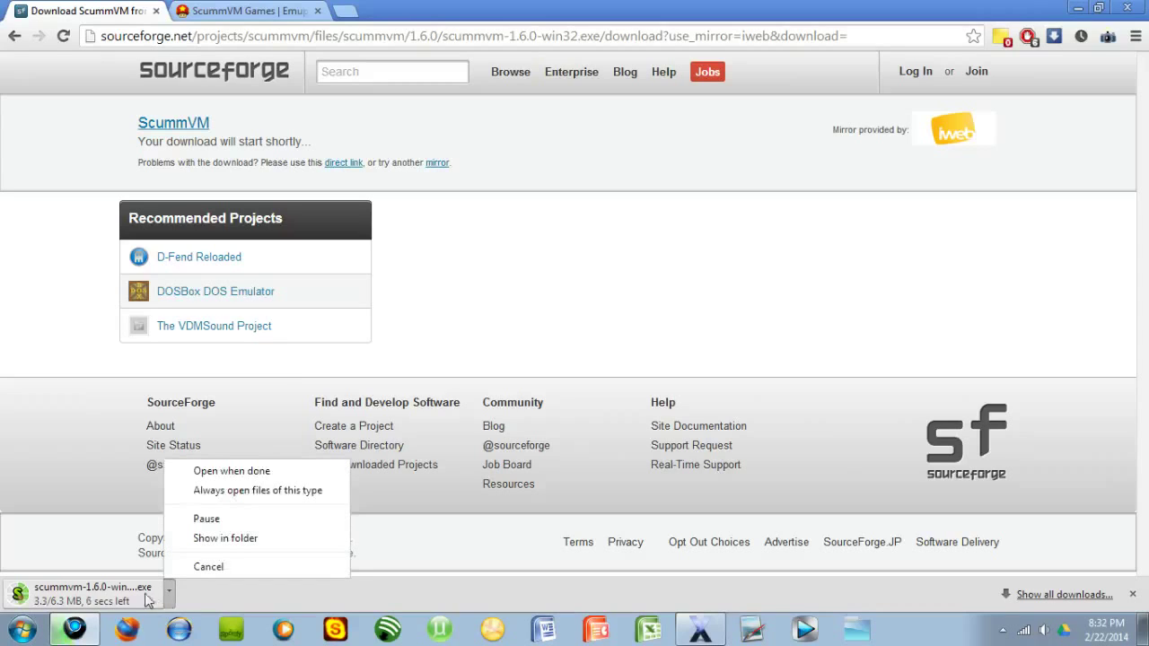
- Set the installer to open when done, allow the unverified file to run, and keep English
left_click(224, 475)
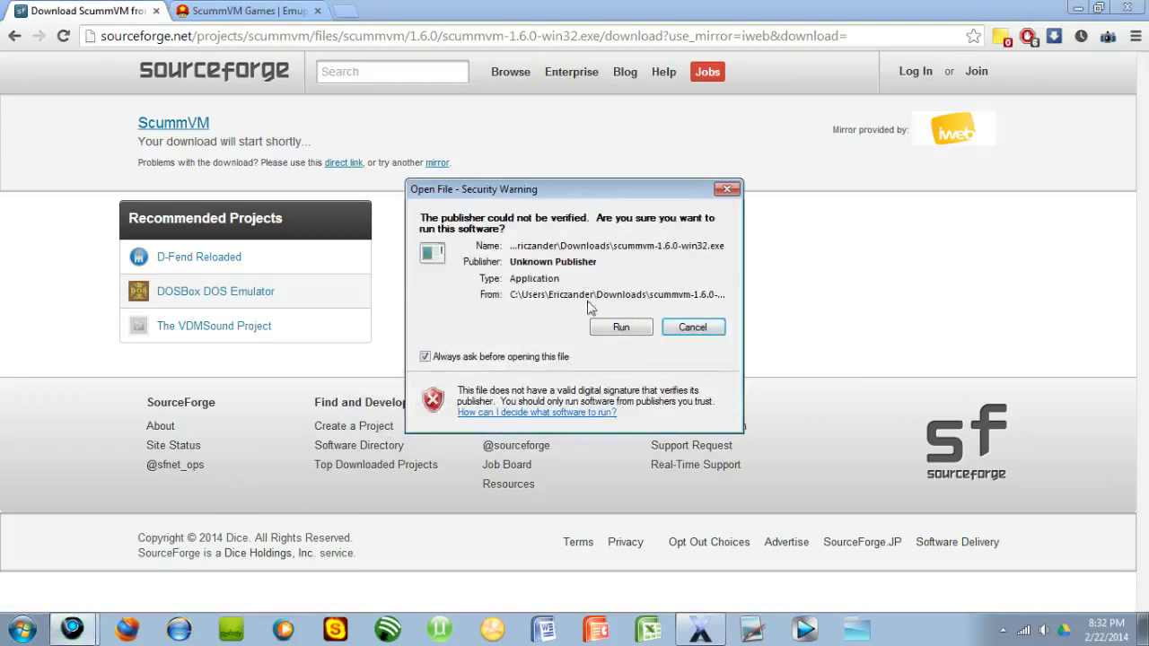
left_click(616, 330)
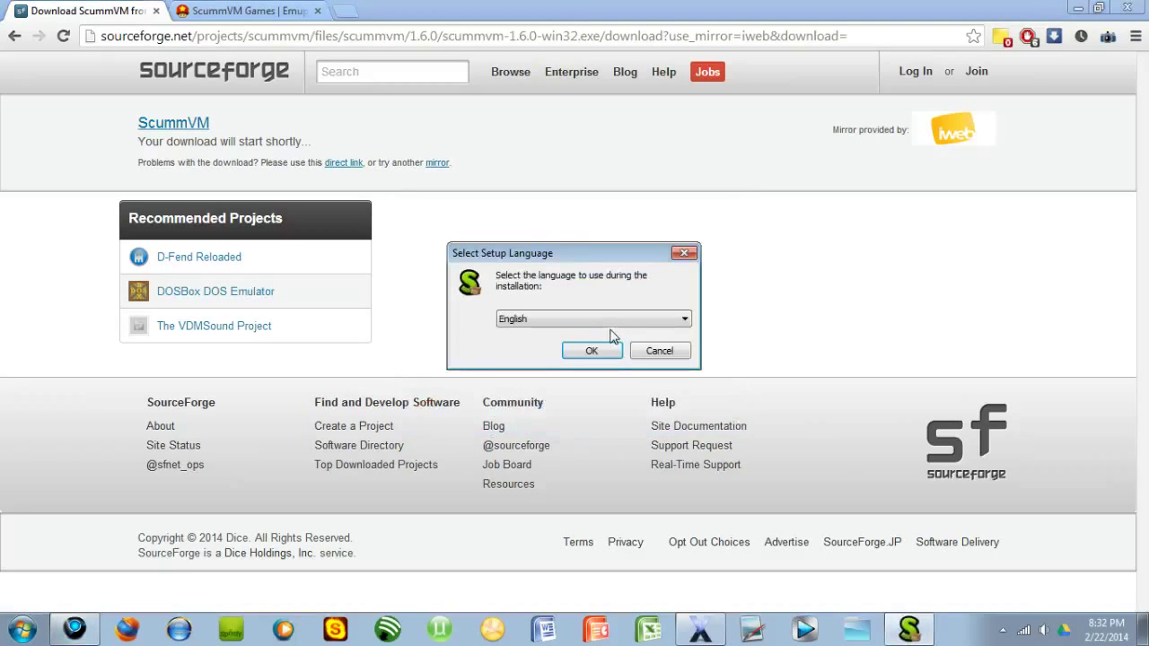
left_click(597, 351)
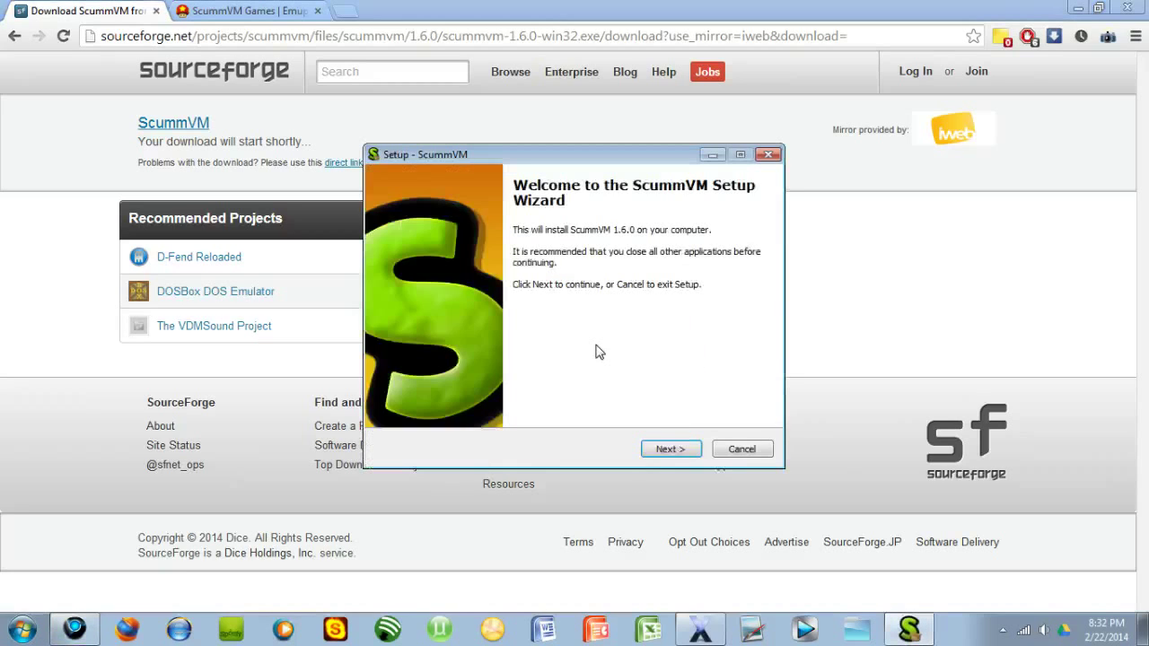
- Install with the default location and Start Menu folder, skipping the README and QUICKSTART files
left_click(660, 449)
left_click(664, 450)
left_click(664, 451)
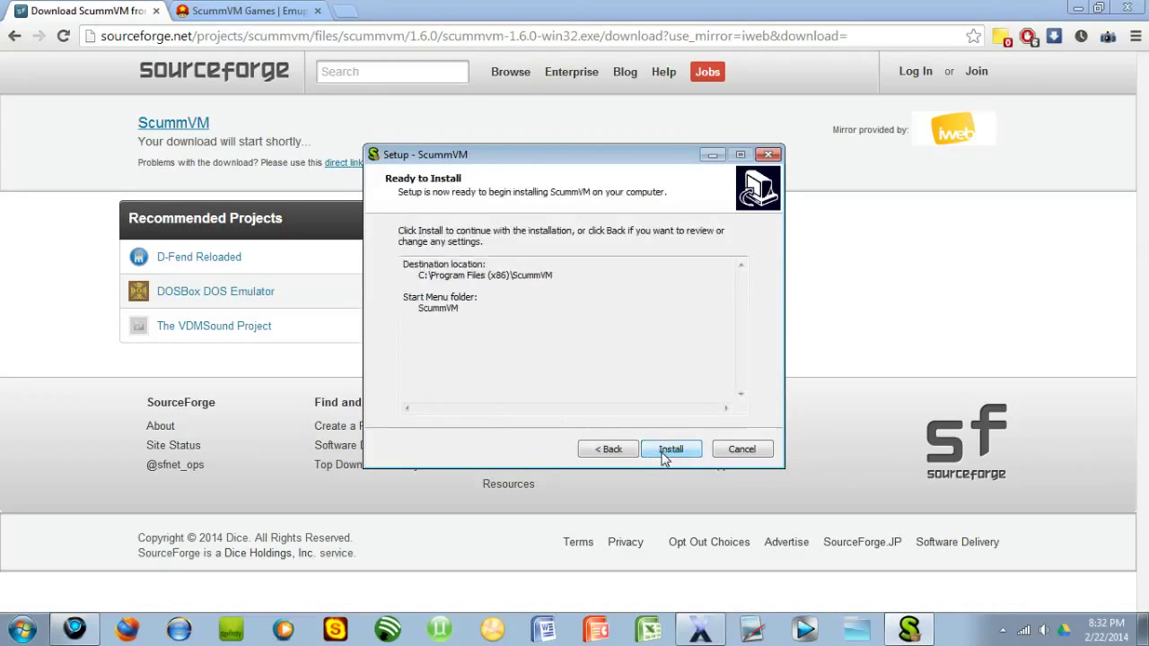
left_click(664, 451)
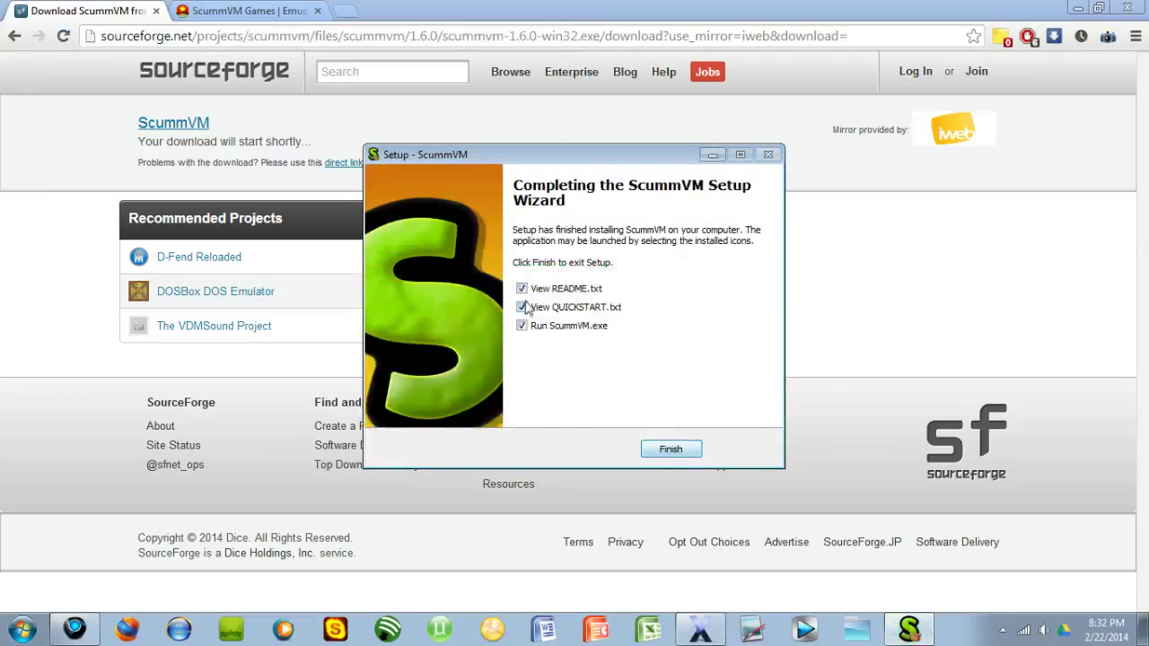
left_click(521, 307)
left_click(522, 288)
- Finish setup, close the empty ScummVM launcher, and return to the Emuparadise ScummVM Games tab
left_click(673, 450)
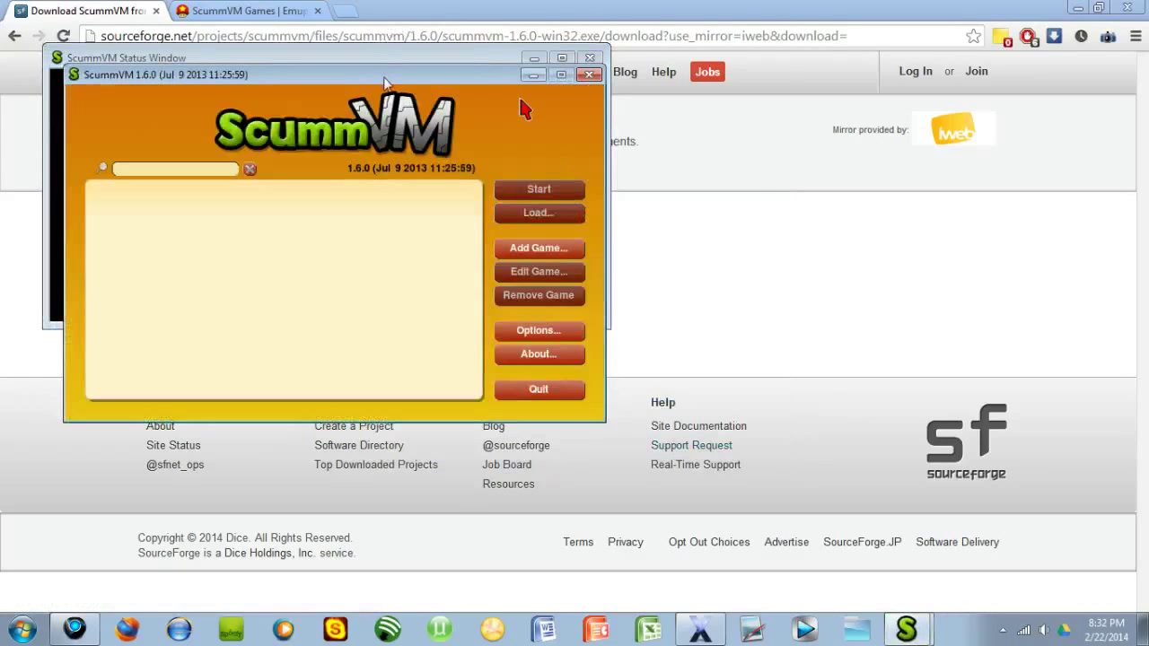
mouse_move(384, 79)
left_mouse_down()
mouse_move(522, 132)
mouse_move(650, 89)
mouse_move(614, 83)
mouse_move(531, 99)
mouse_move(495, 79)
left_mouse_up()
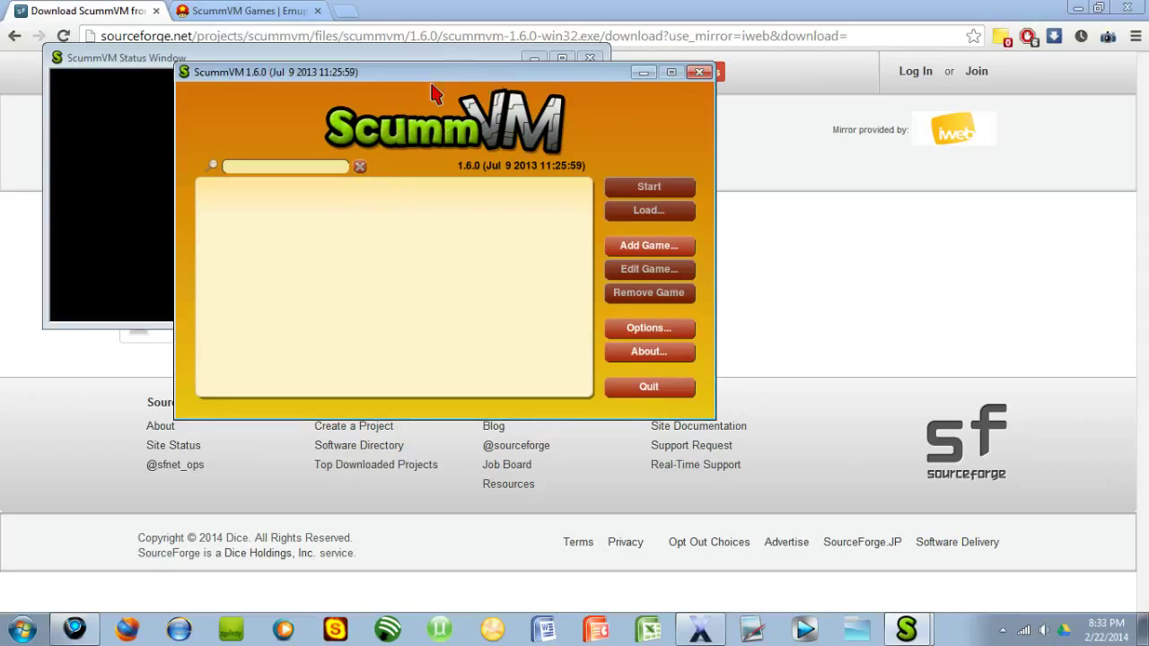
left_click(699, 72)
left_click(235, 10)
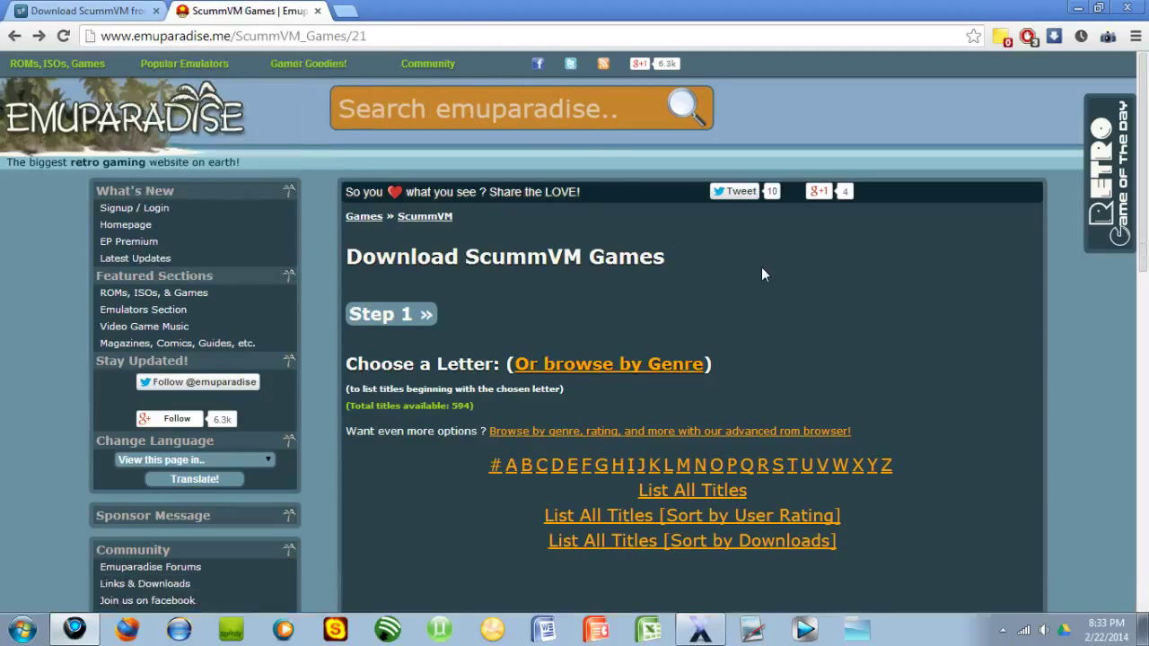
- Scroll down to the recommendations and focus the game search box holding 'pajama sam'
scroll(762, 274, "down", 2)
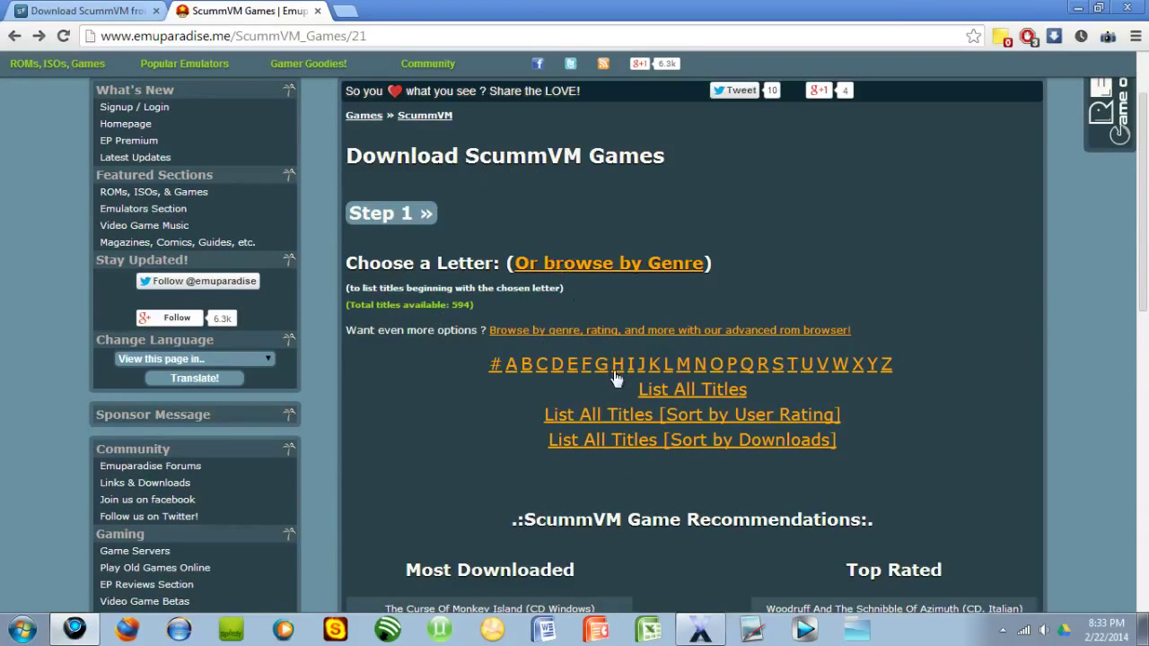
scroll(616, 380, "down", 1)
scroll(656, 347, "down", 5)
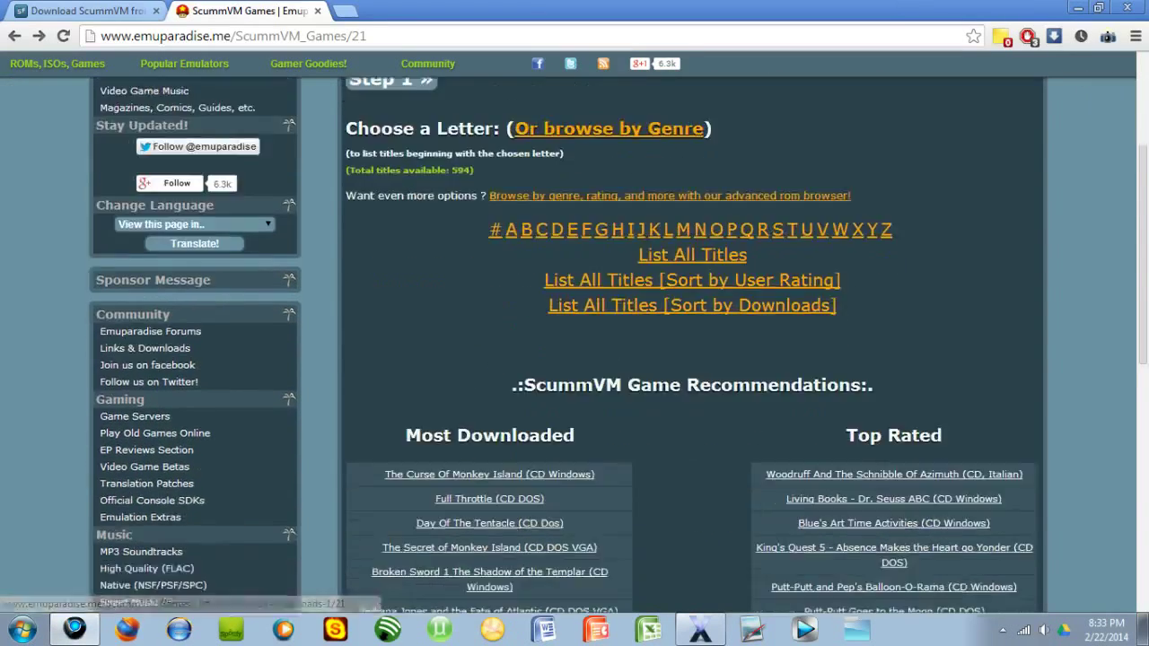
scroll(878, 374, "down", 5)
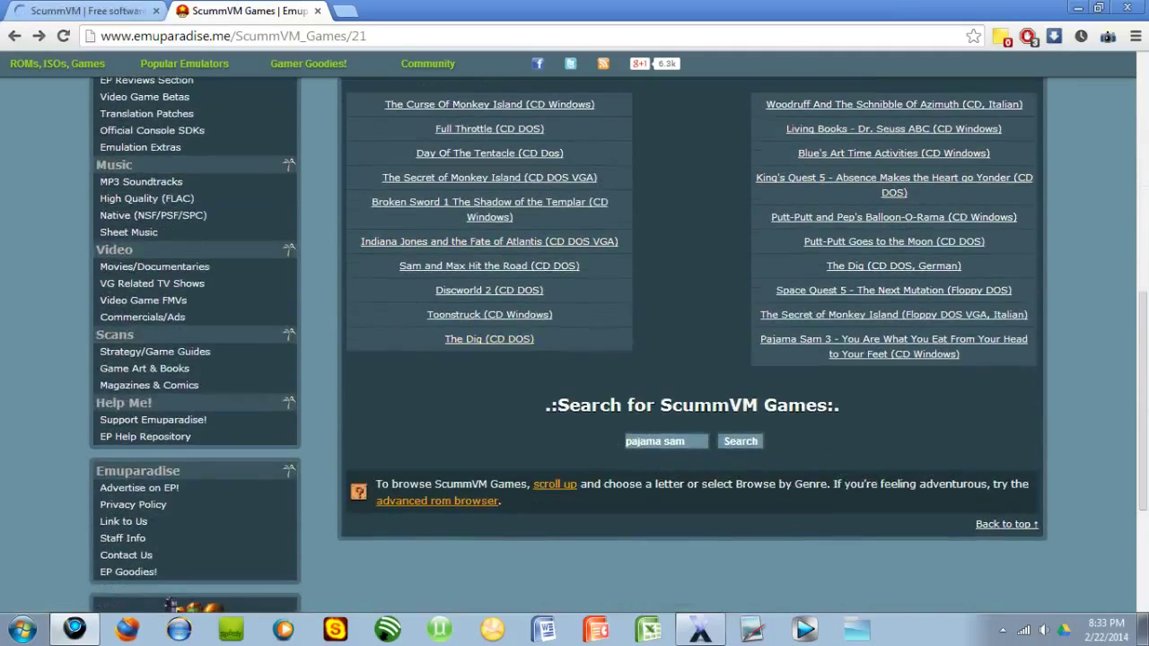
left_click(685, 440)
- Open the Pajama Sam 3 (CD Windows) page and jump to its 139M download link
left_click(834, 349)
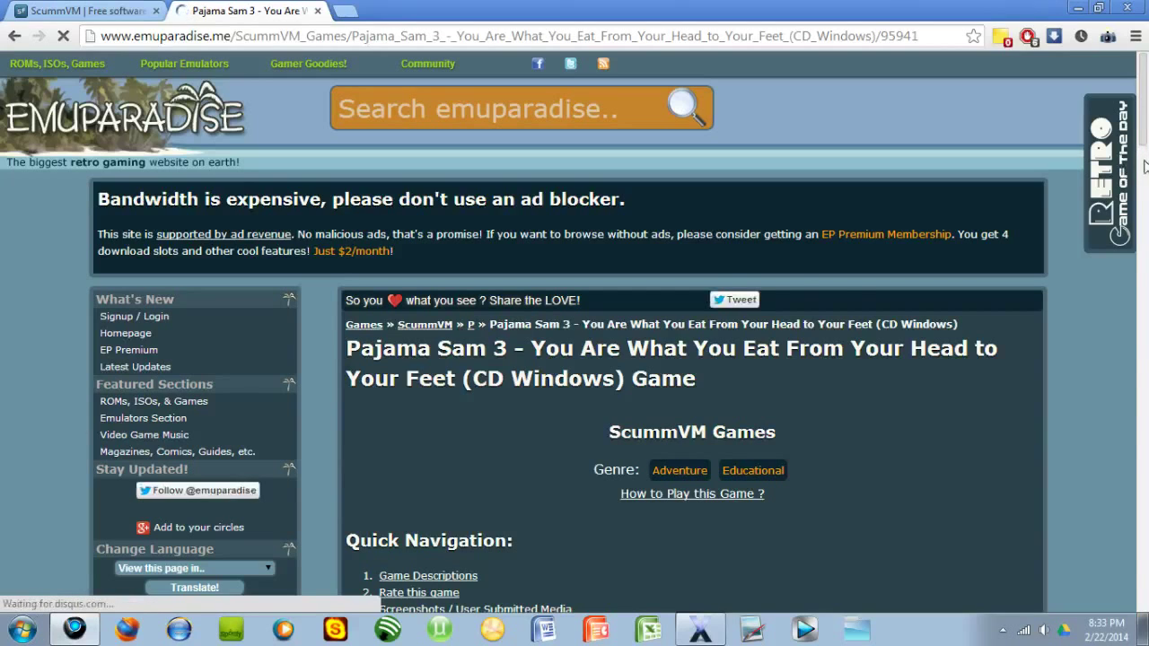
left_click(1145, 166)
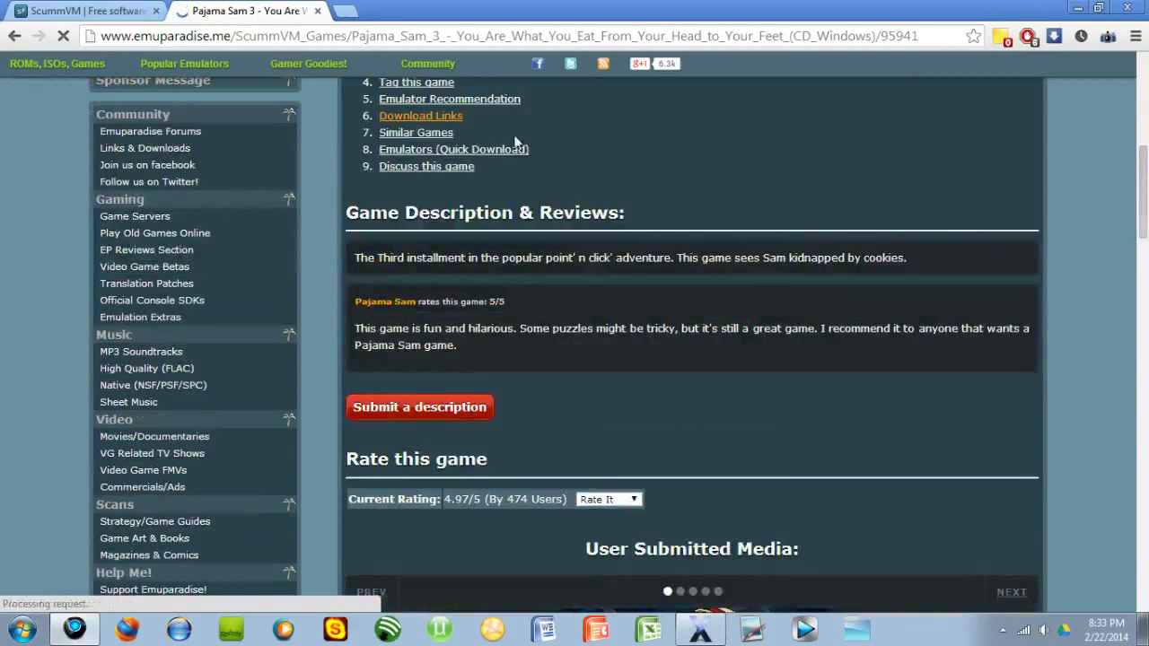
left_click(452, 118)
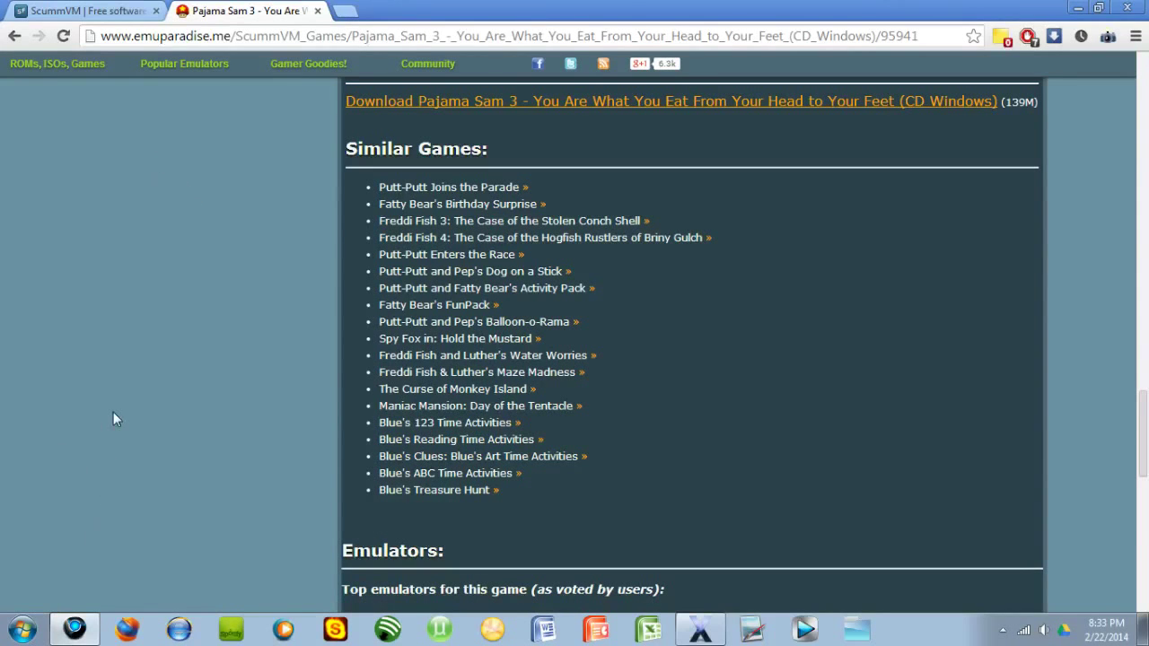
- Minimize the browser and OBS windows, and move the Pajama Sam zip to mid-desktop
left_click(75, 628)
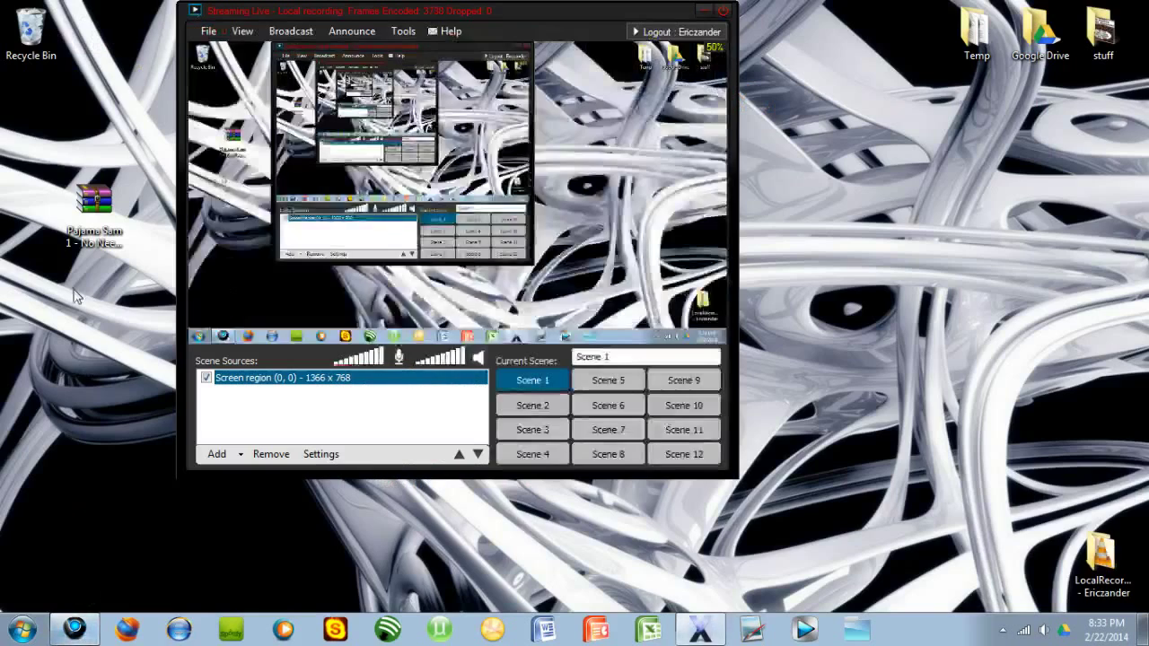
left_click(702, 11)
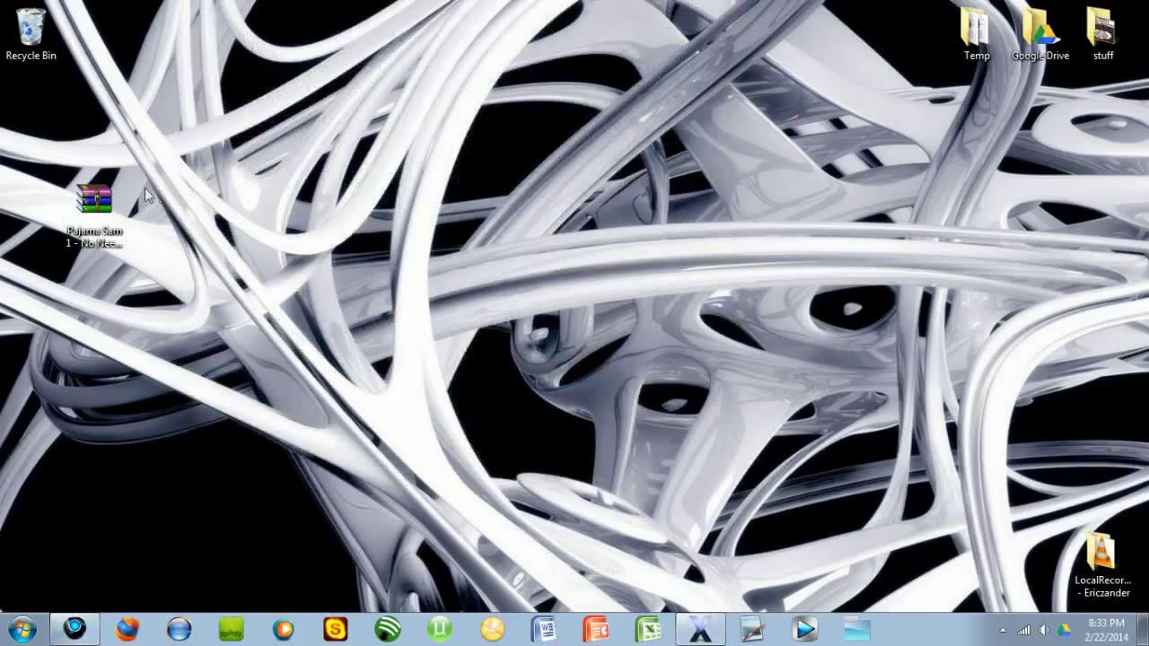
mouse_move(78, 194)
left_mouse_down()
mouse_move(365, 174)
mouse_move(363, 196)
left_mouse_up()
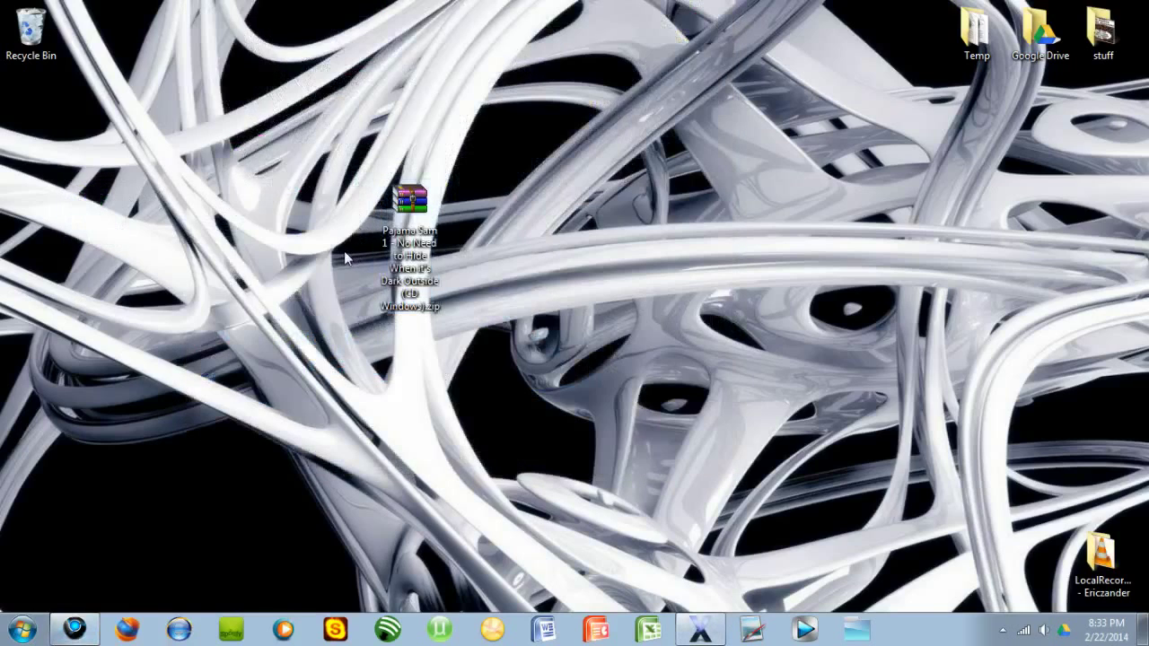
- Create a new desktop folder named 'Pajama Sam'
right_click(500, 164)
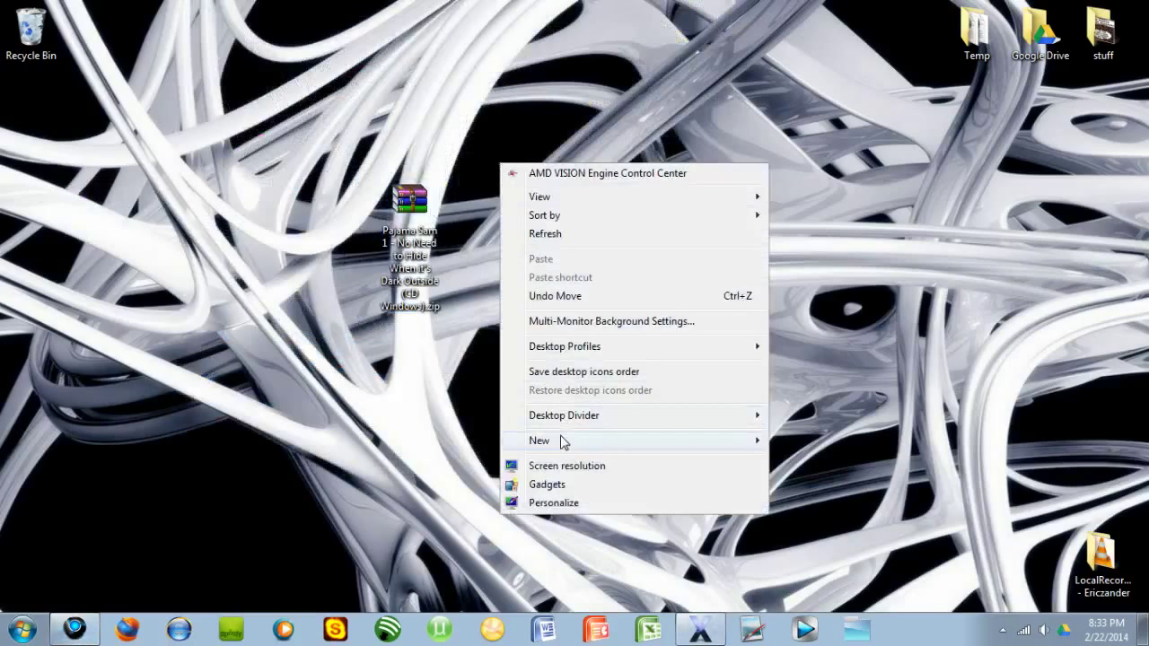
mouse_move(571, 440)
left_click(807, 158)
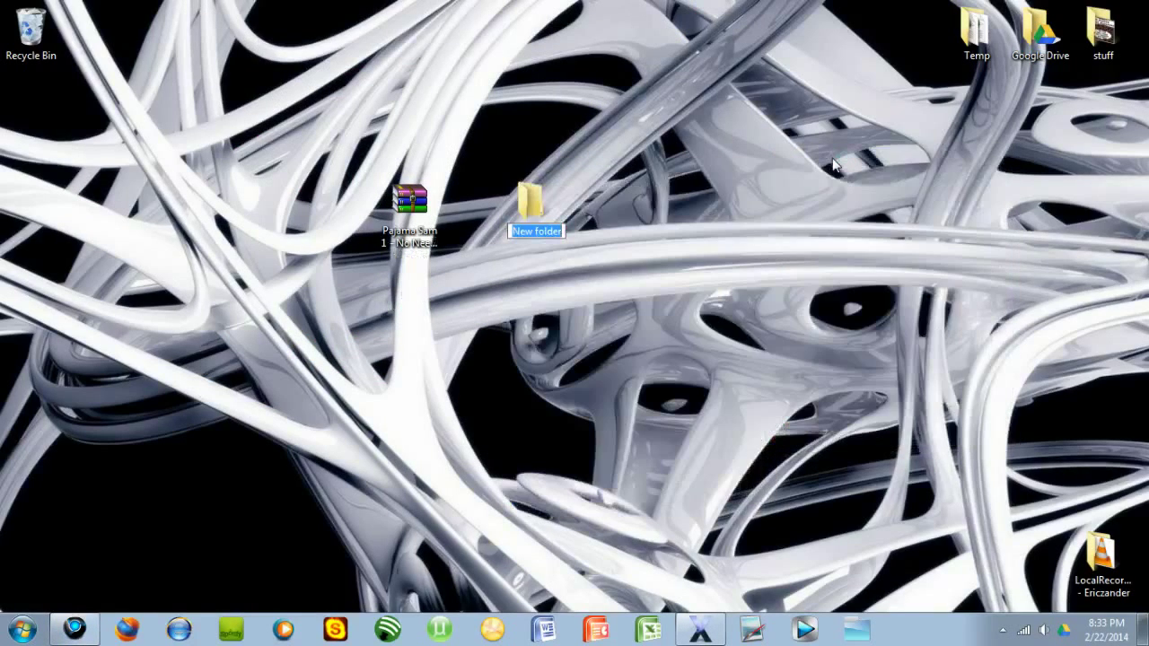
type("Pajama")
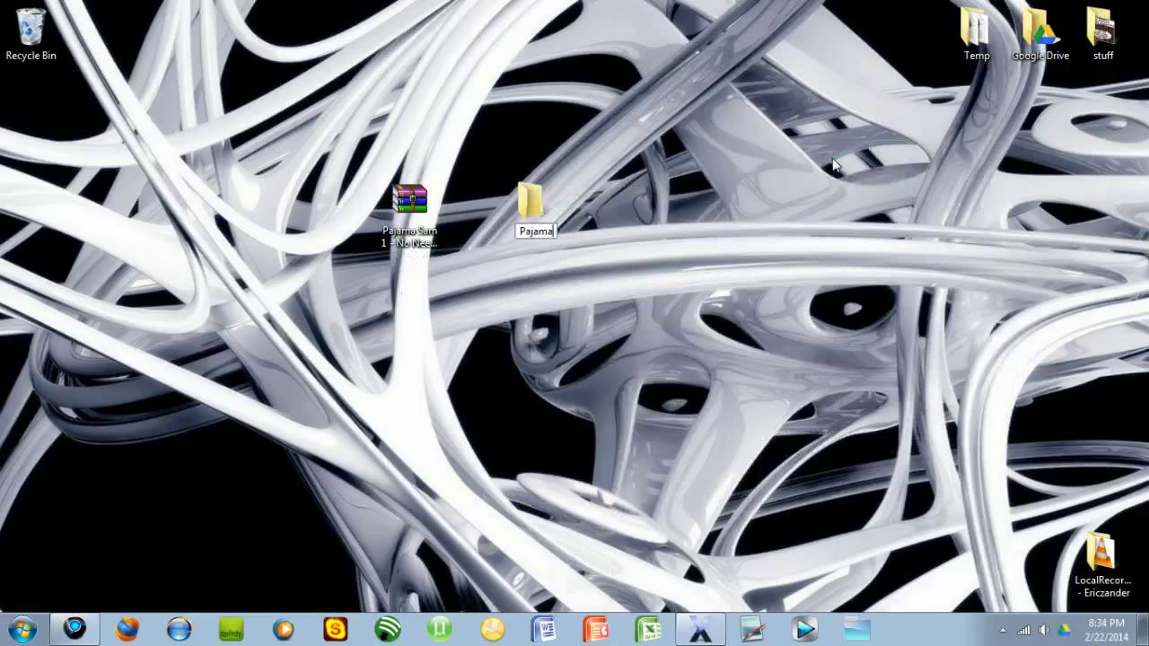
type(" Sam")
key("Return")
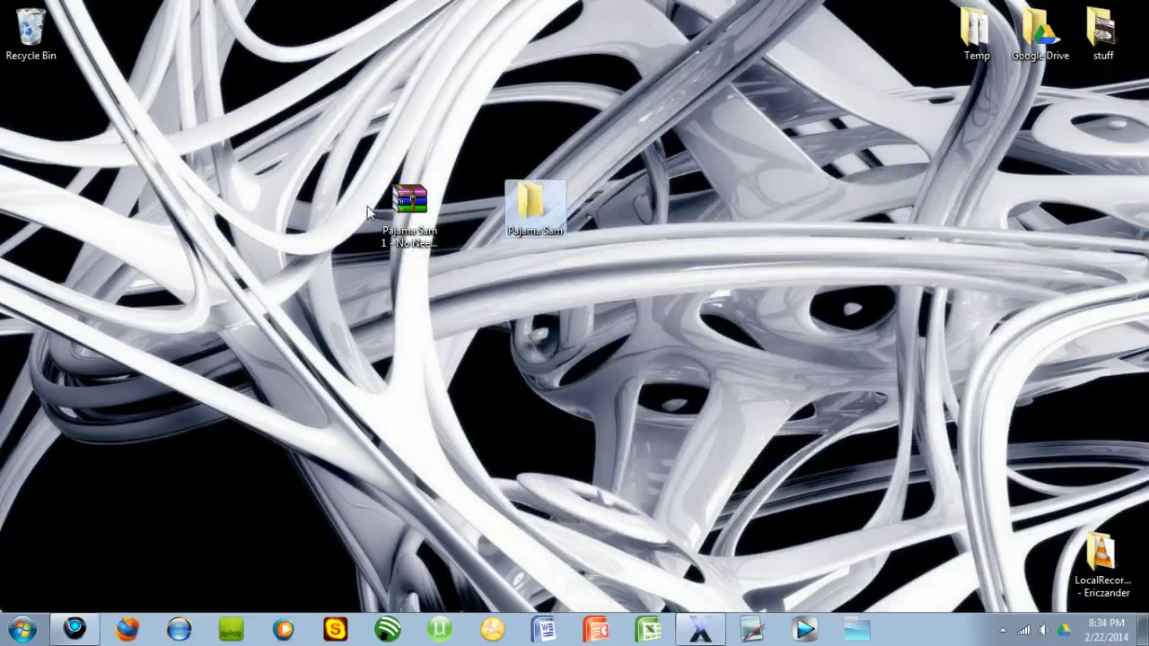
- Move the Pajama Sam zip archive into the new folder and open it
left_click(400, 210)
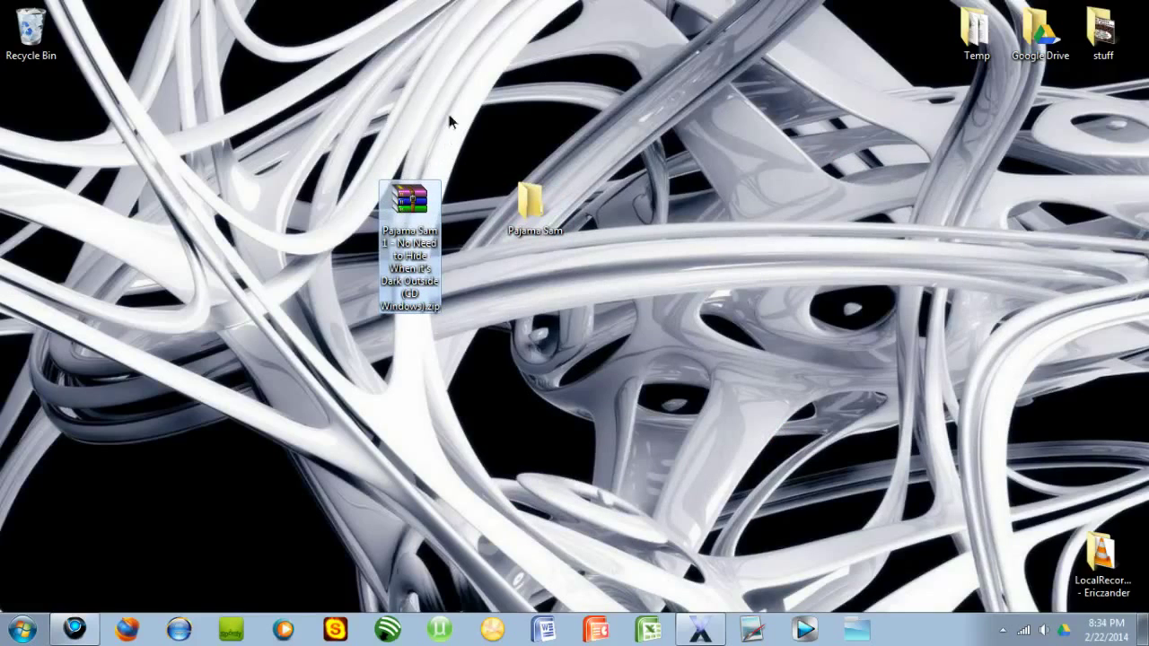
key("Delete")
double_click(525, 212)
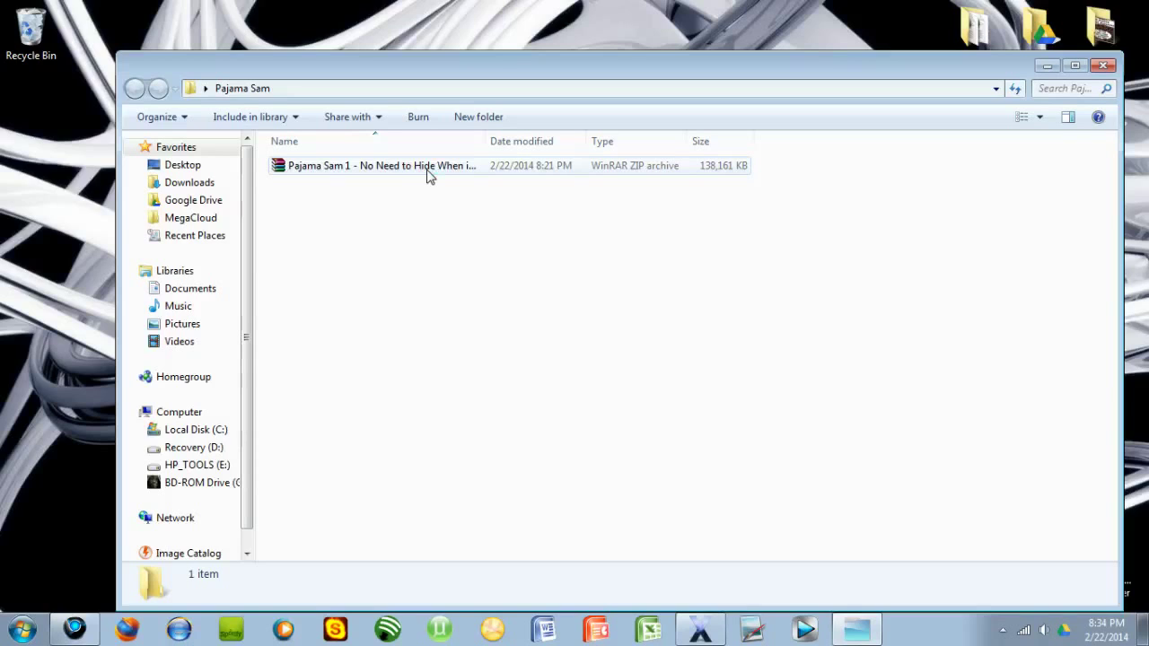
- Extract the Pajama Sam 1 ZIP here, yielding PajamaNHD and HE files, then deselect it
right_click(427, 175)
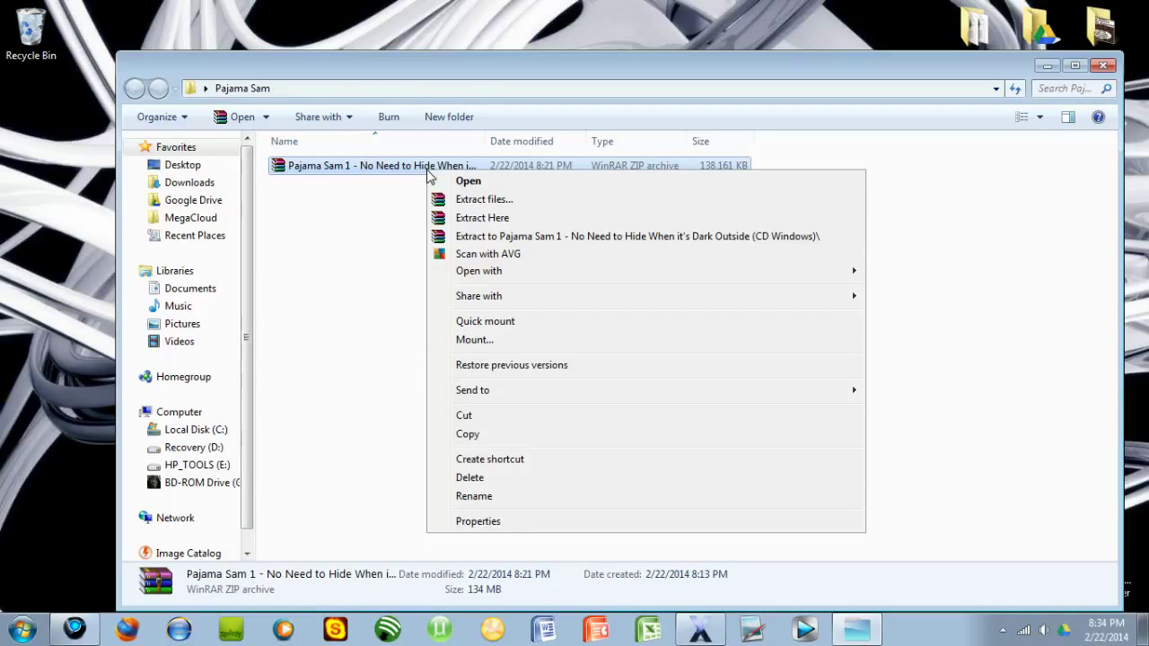
left_click(466, 221)
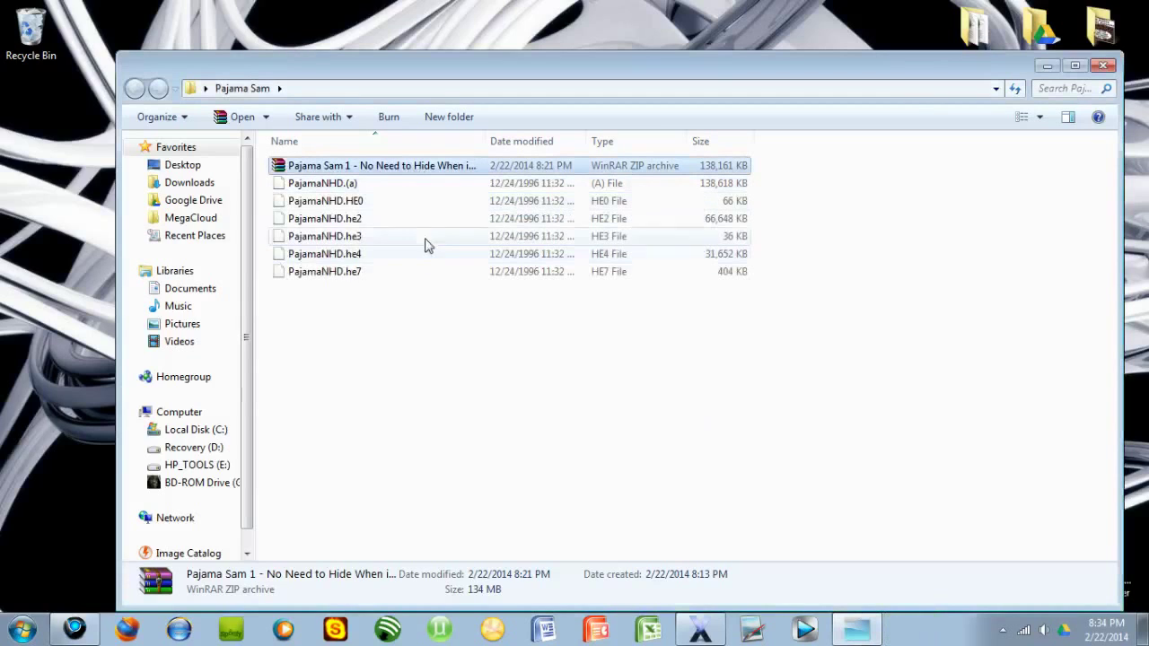
left_click(842, 279)
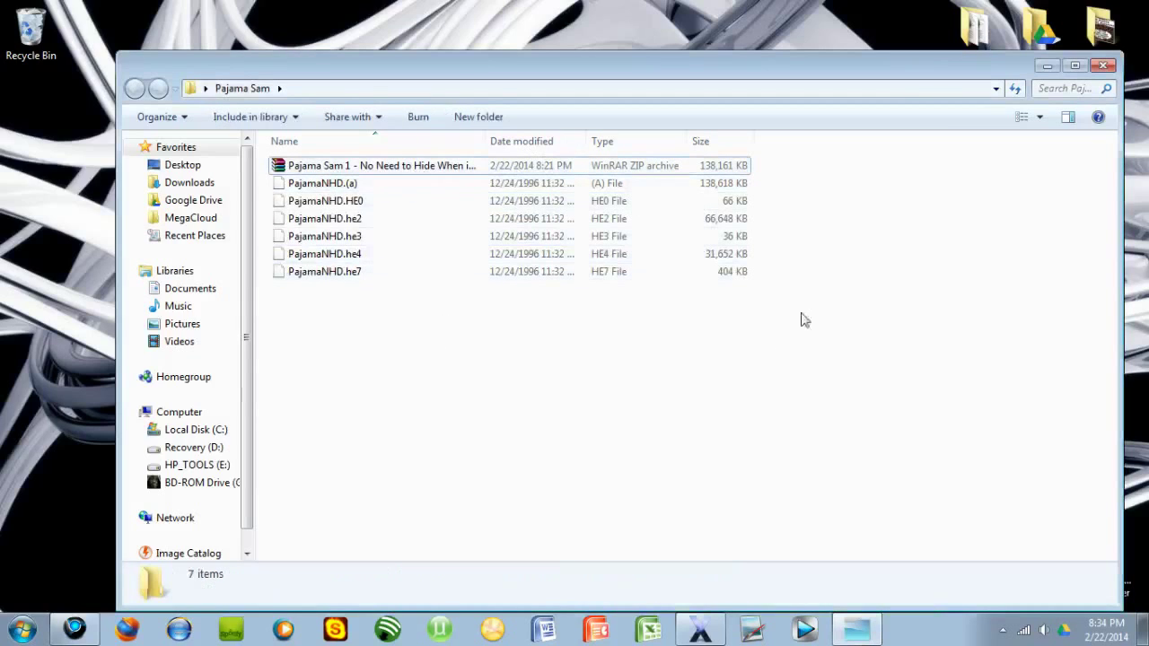
- Close Explorer and launch ScummVM (noconsole) from the Start menu
left_click(1103, 67)
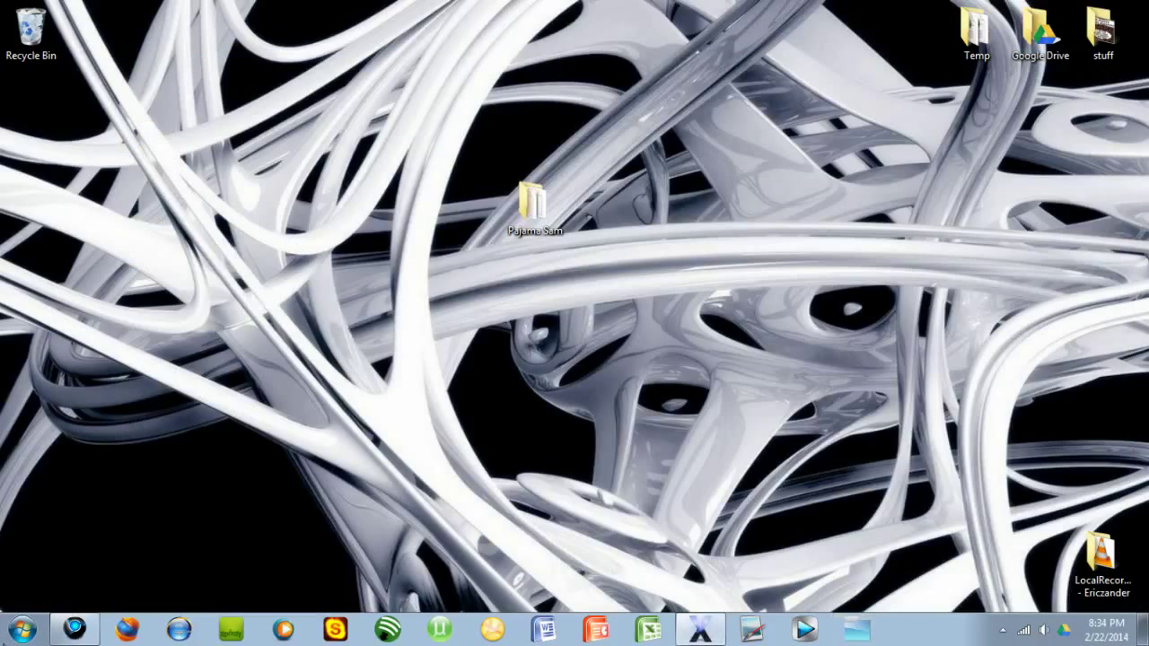
left_click(10, 637)
left_click(53, 534)
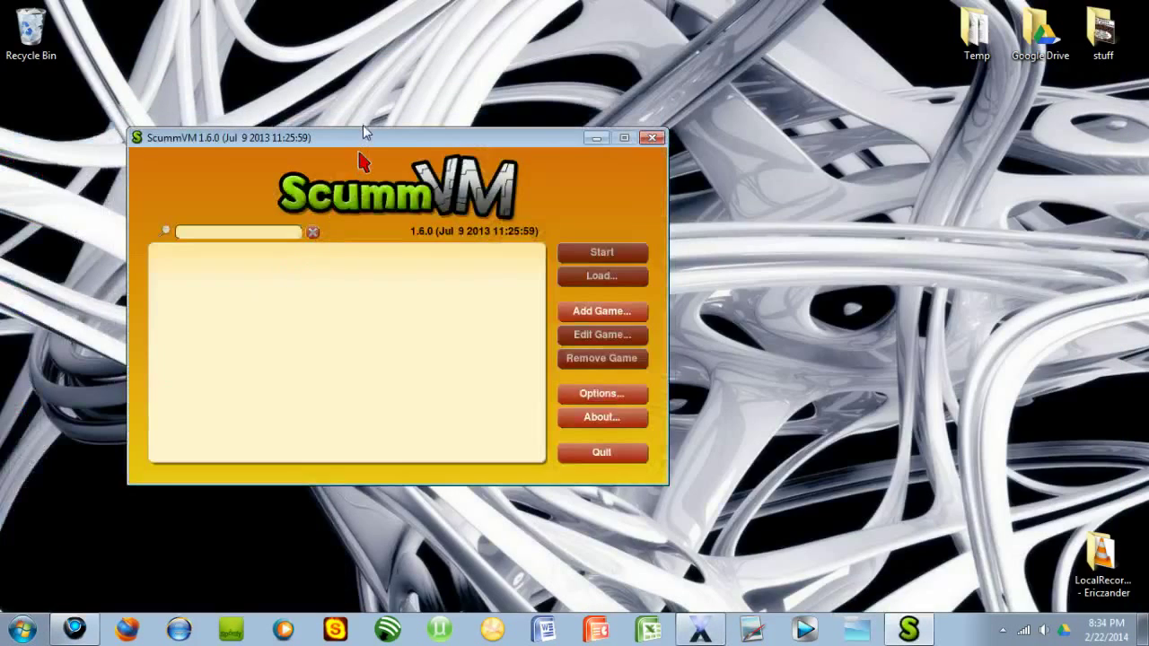
mouse_move(367, 136)
left_mouse_down()
mouse_move(810, 118)
mouse_move(692, 76)
mouse_move(669, 113)
mouse_move(405, 88)
left_mouse_up()
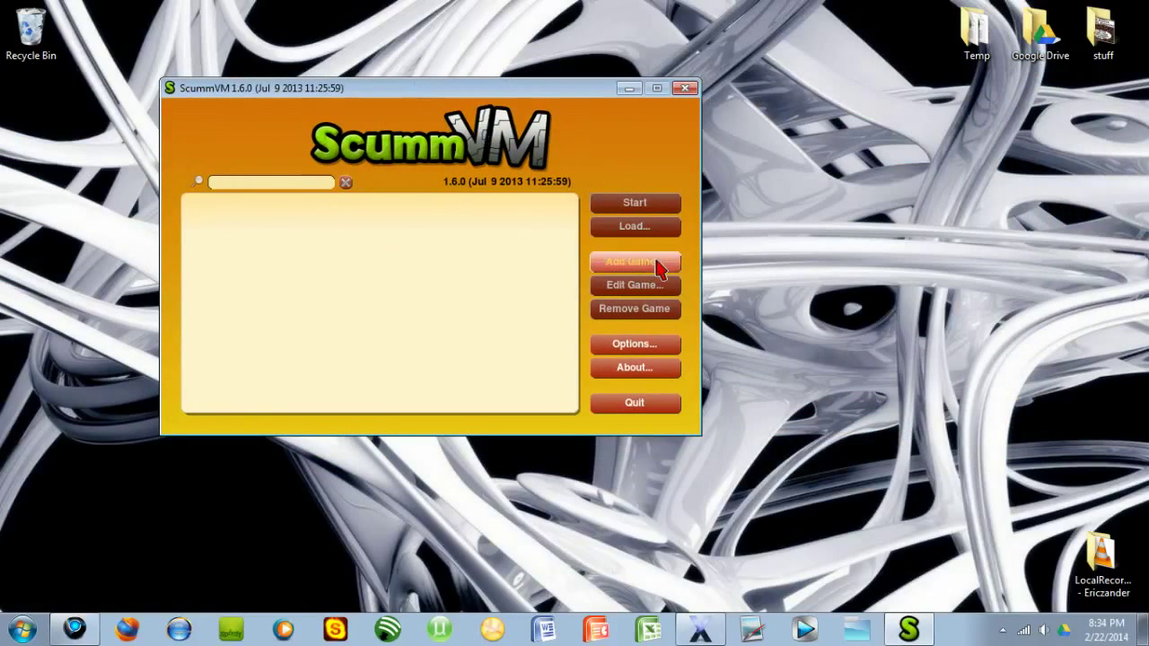
- Add a game, picking the desktop's Pajama Sam folder as the game data directory
left_click(660, 270)
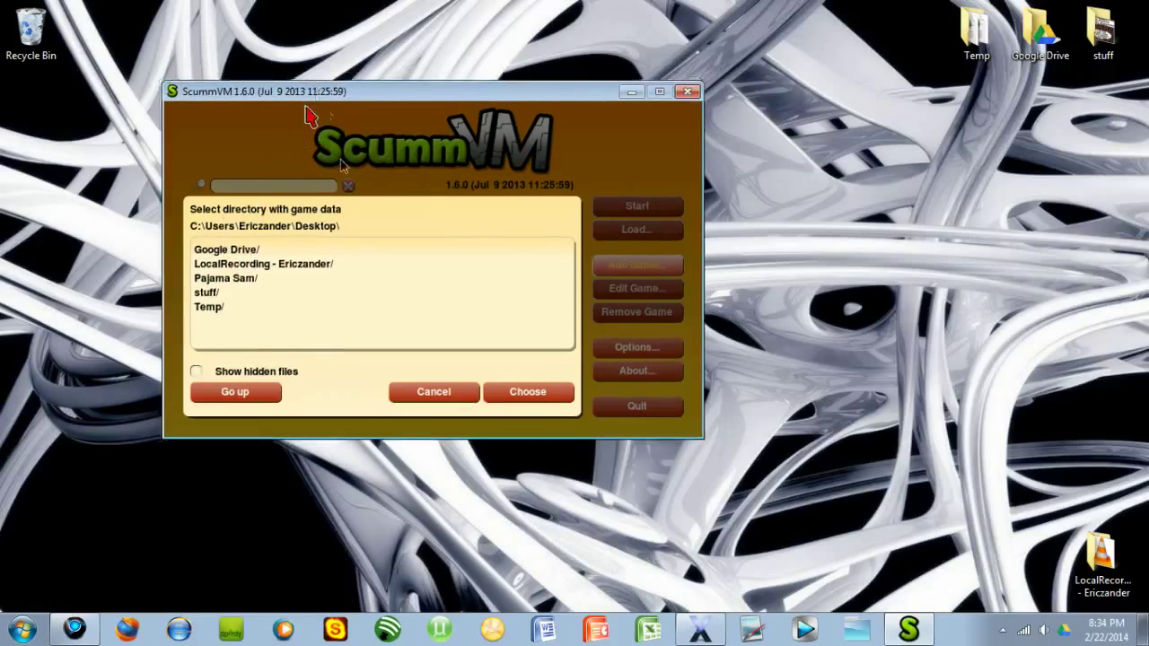
left_click_drag(376, 240, 413, 359)
left_click_drag(518, 359, 529, 188)
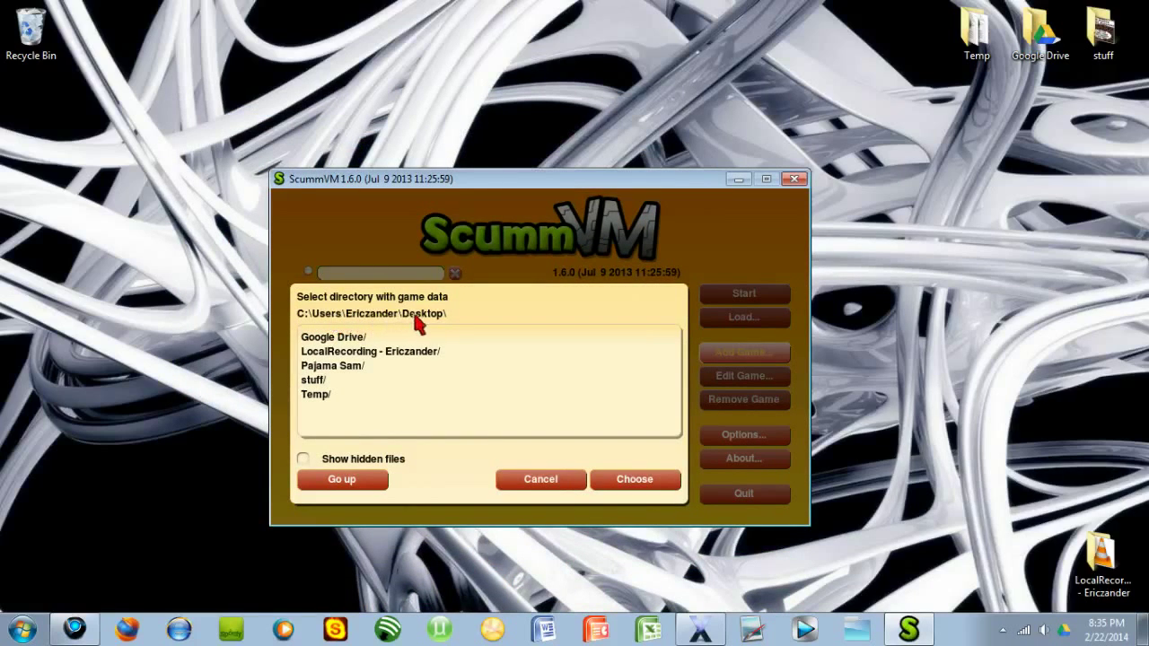
mouse_move(465, 187)
left_mouse_down()
mouse_move(514, 391)
mouse_move(468, 140)
mouse_move(395, 99)
mouse_move(359, 104)
mouse_move(382, 131)
left_mouse_up()
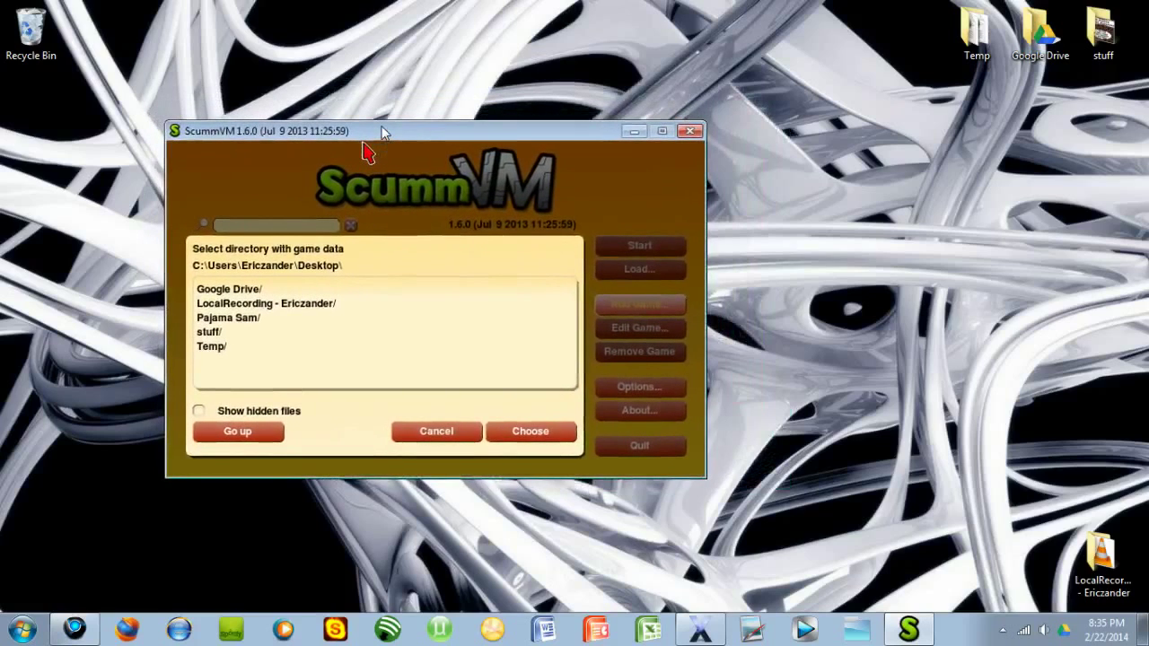
left_click(250, 328)
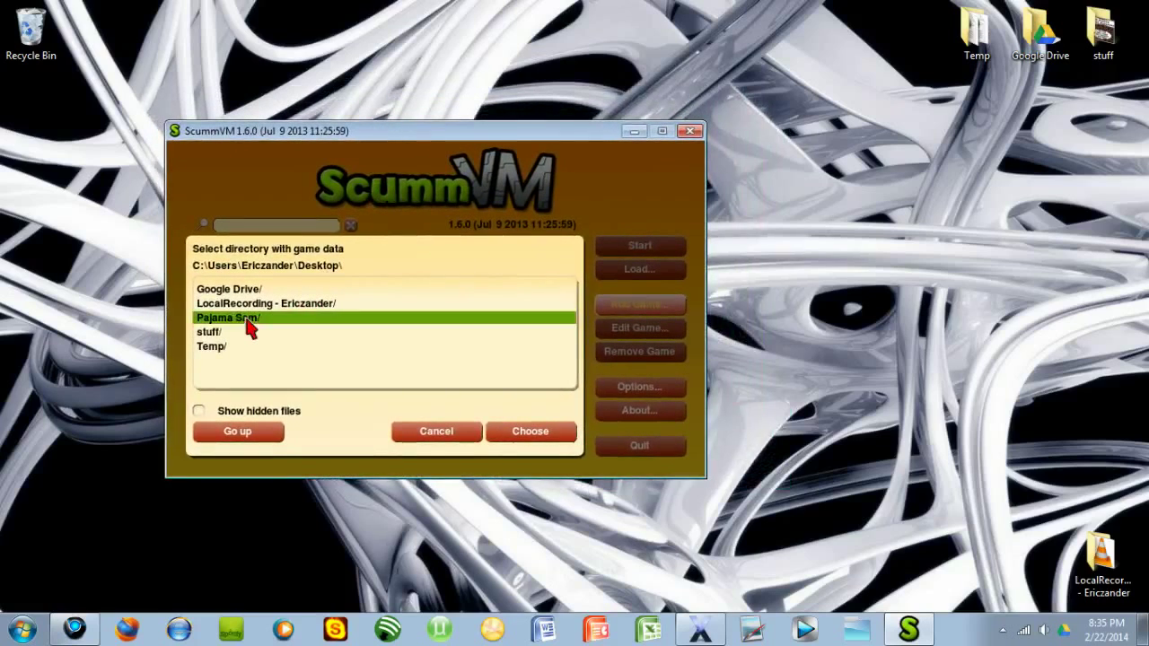
- Confirm the Pajama Sam directory, accept the detected pajama-us settings, and select the new entry
left_click(515, 433)
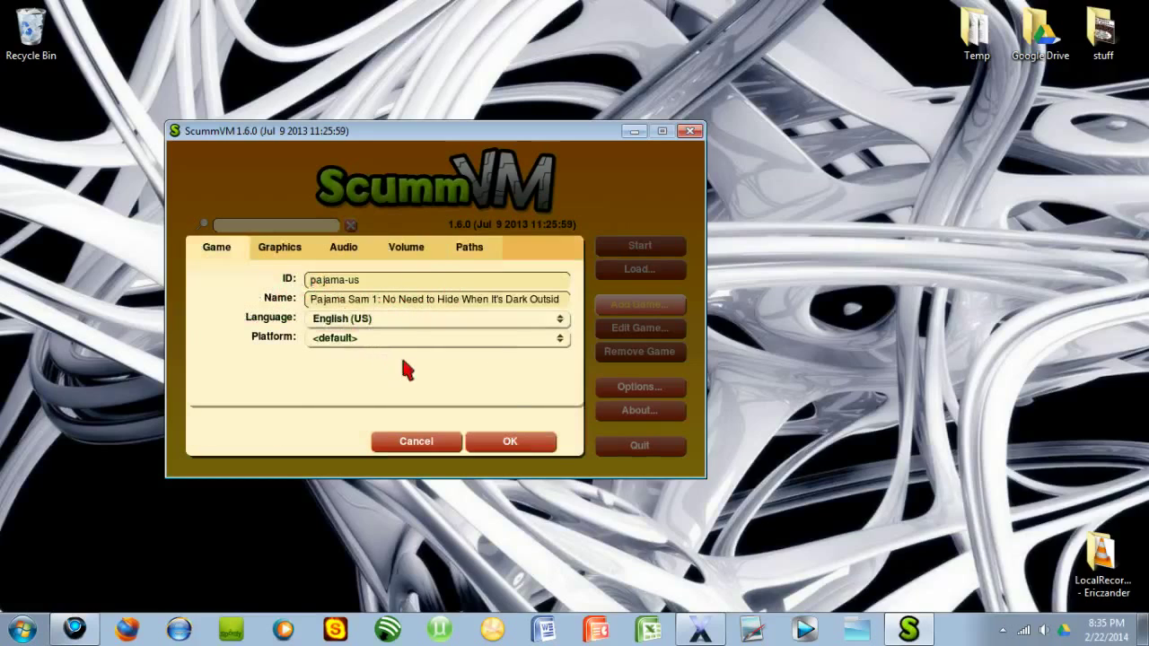
left_click(500, 441)
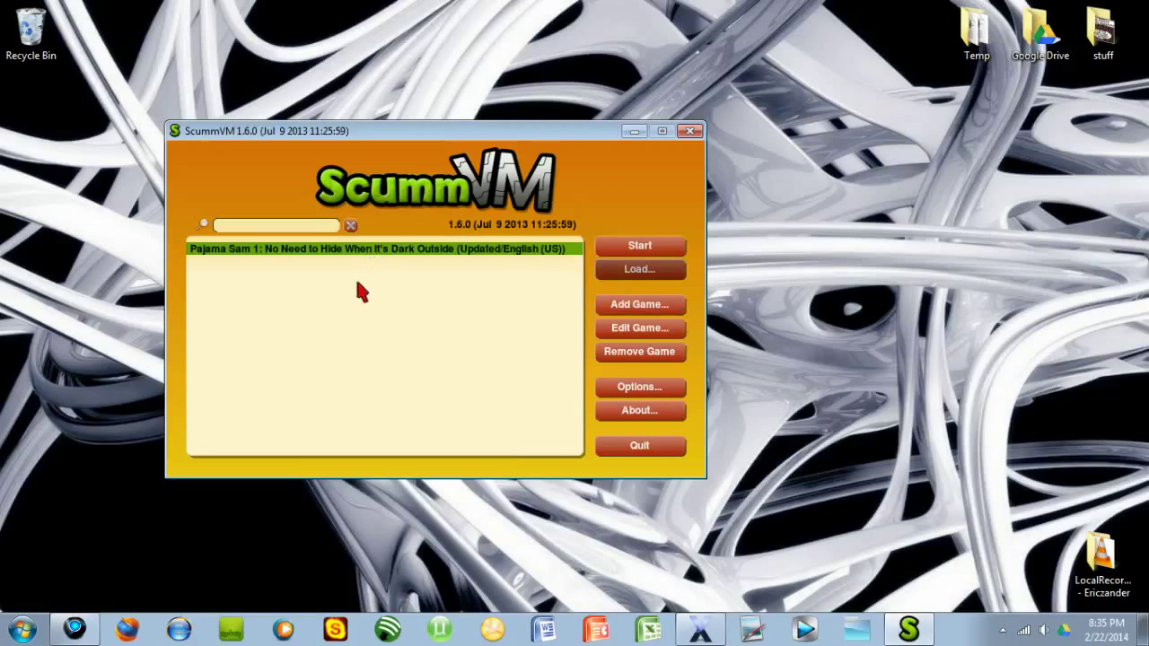
left_click(651, 247)
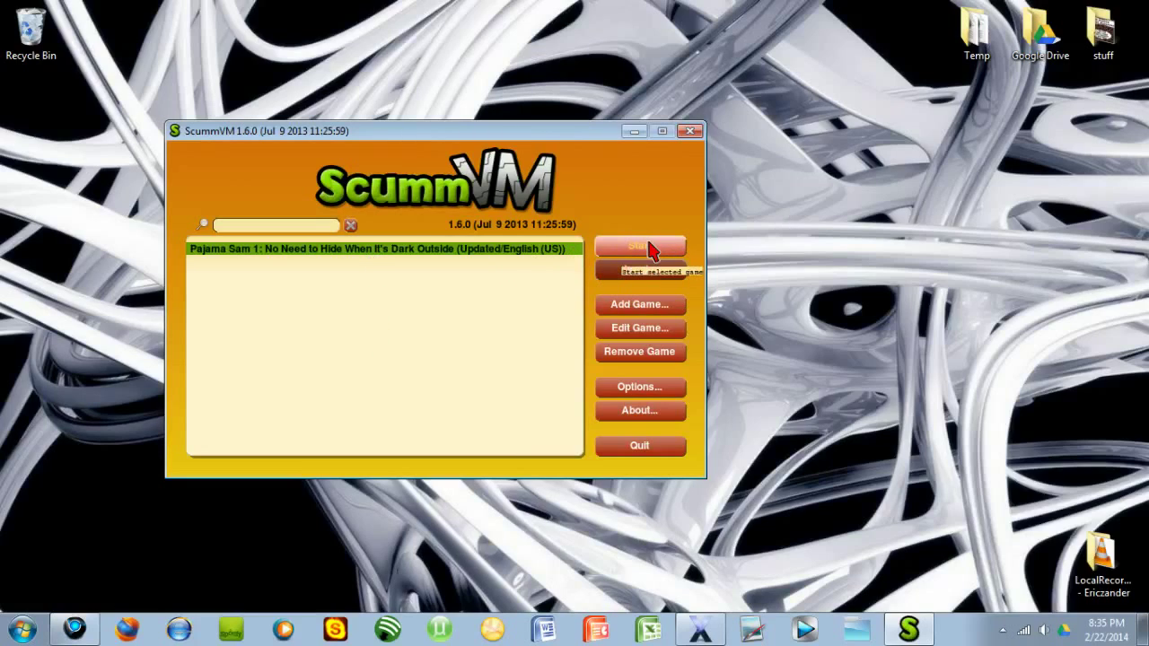
- Start Pajama Sam 1 and move its game window up and right as the intro plays
left_click(651, 248)
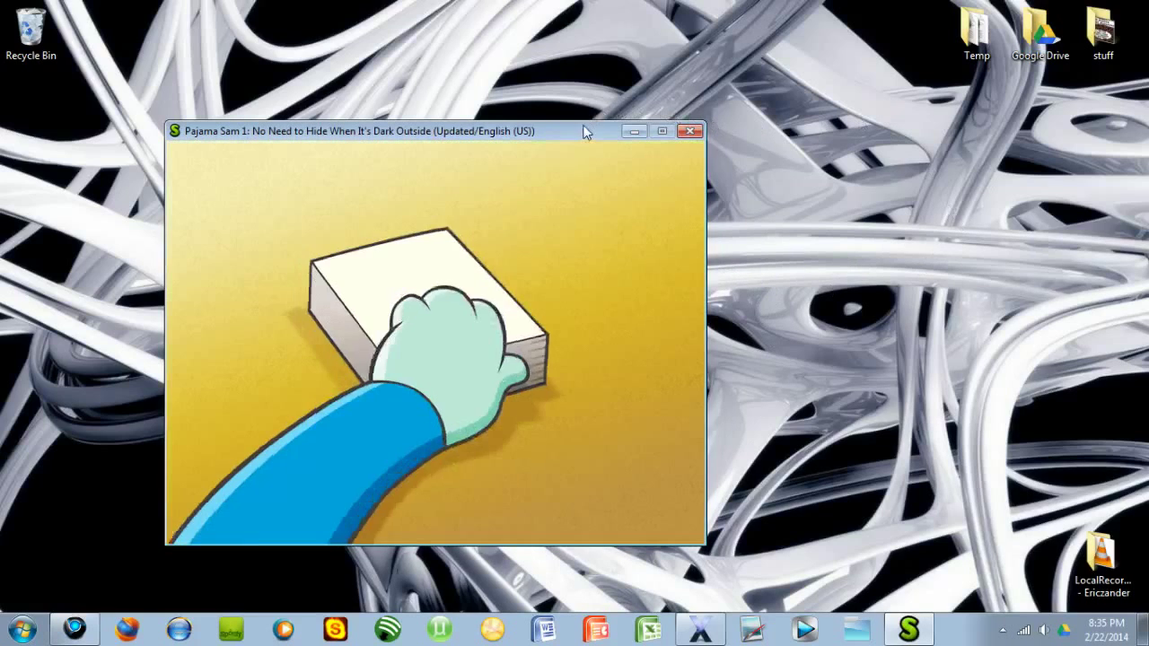
left_click_drag(585, 127, 633, 92)
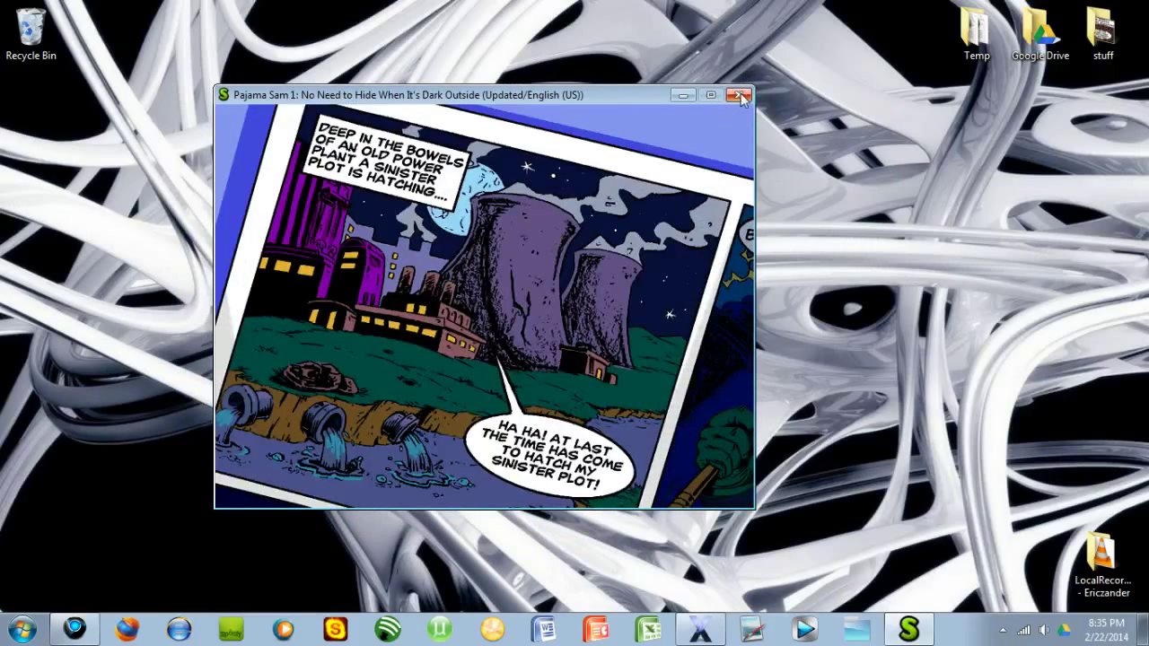
- Close the Pajama Sam game window and relaunch ScummVM (noconsole) from the Start menu
left_click(739, 94)
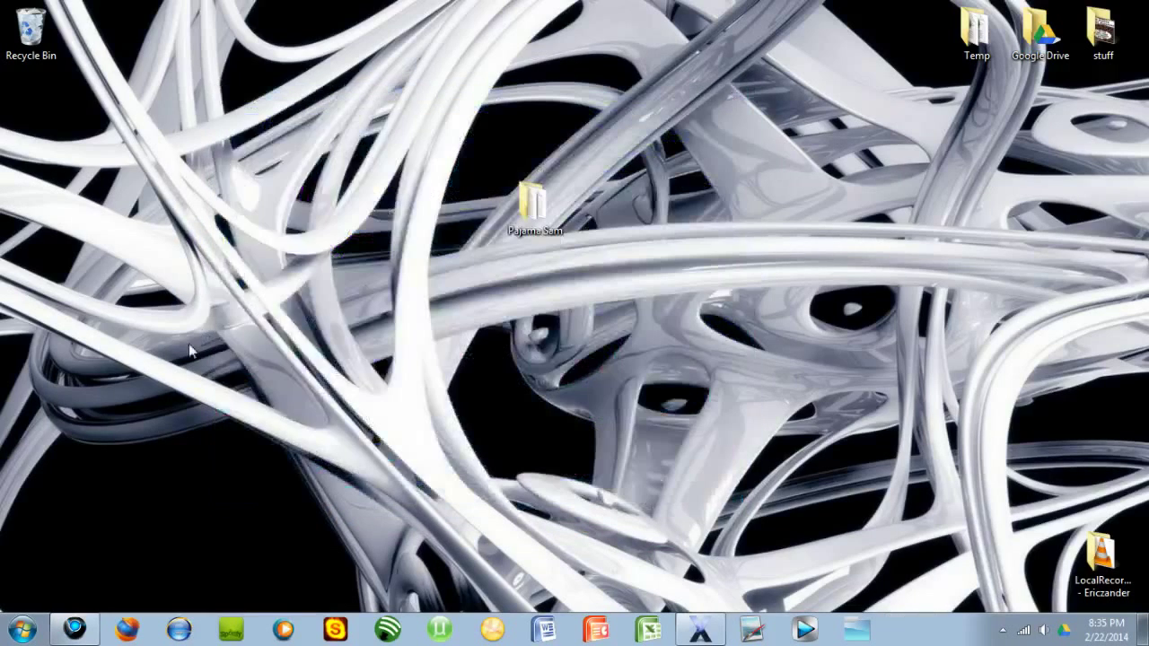
left_click(23, 628)
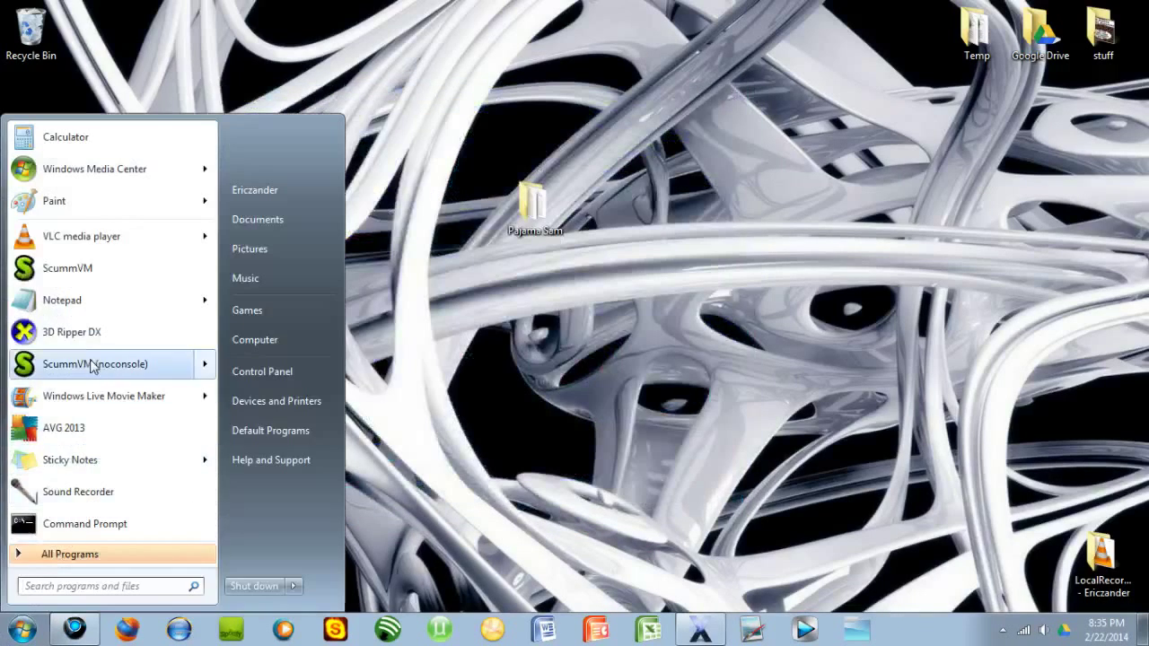
left_click(89, 364)
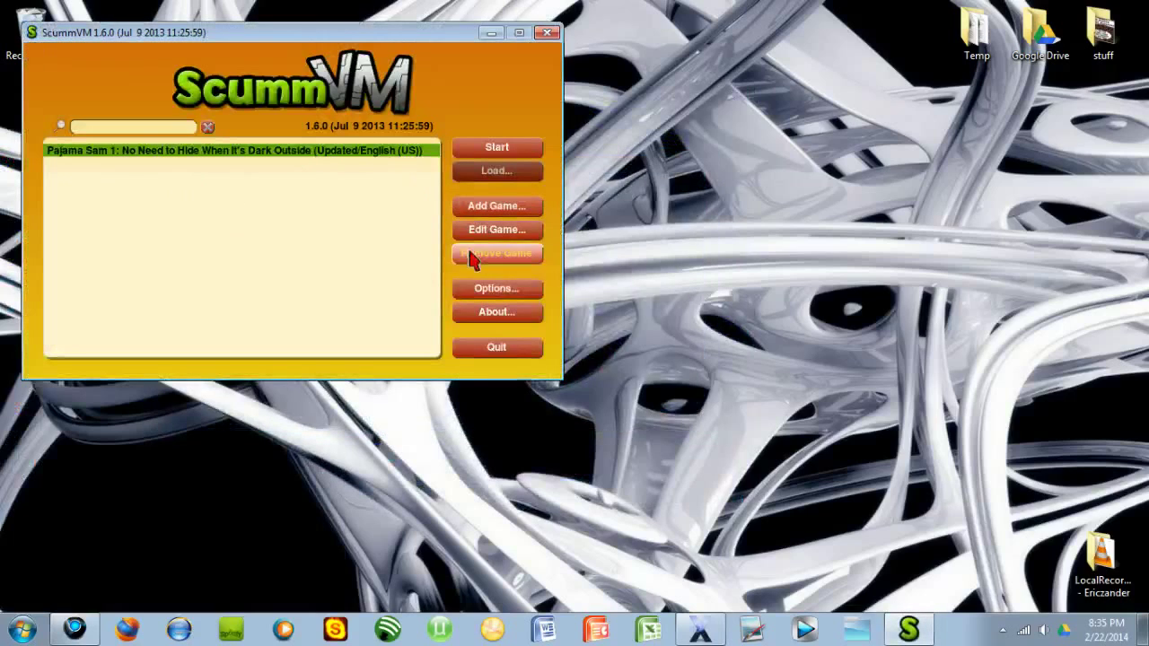
- Review the Audio, Volume, MIDI and Graphics tabs in global Options, then close it unchanged
left_click(473, 302)
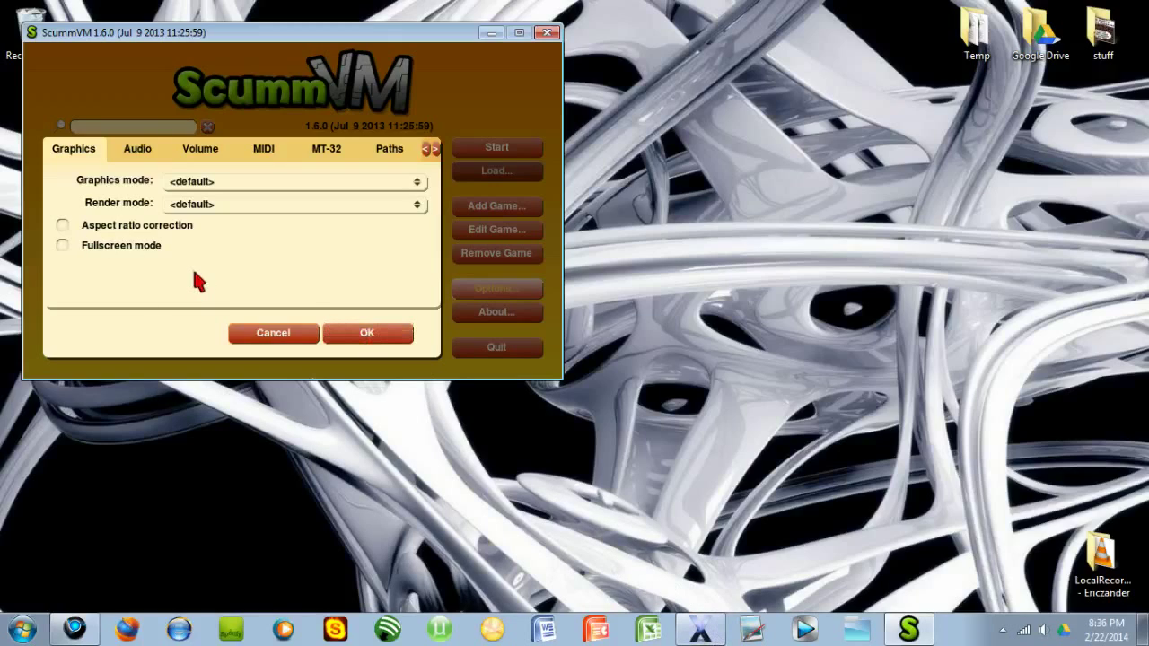
left_click(141, 150)
left_click(193, 153)
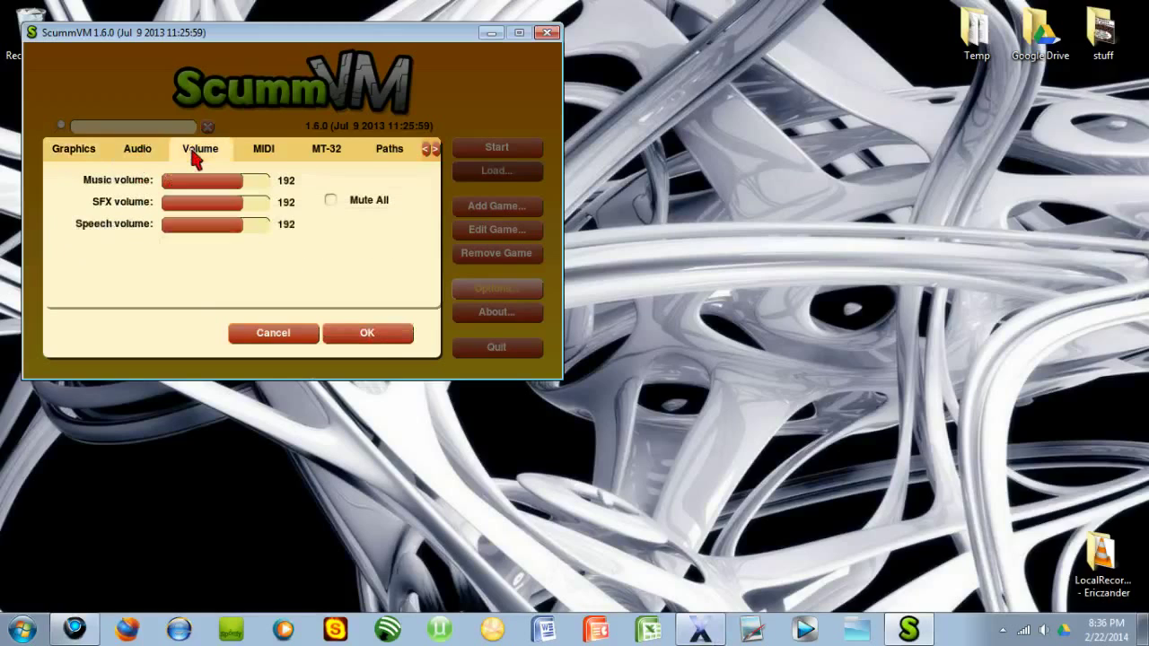
left_click(261, 149)
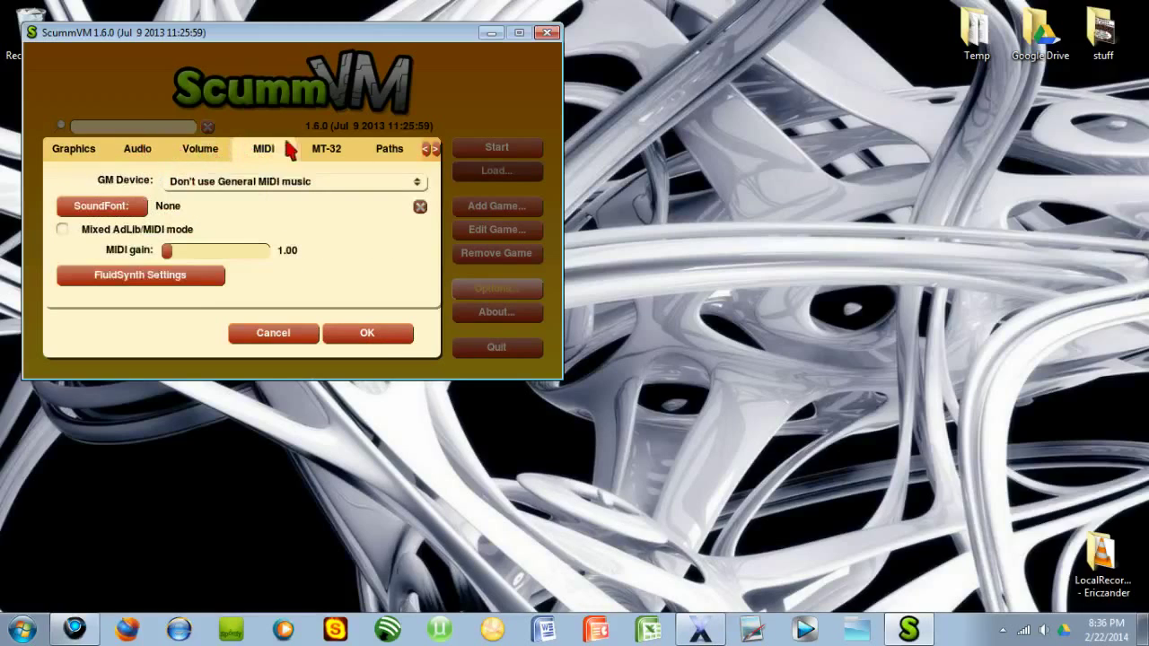
left_click(155, 155)
left_click(102, 154)
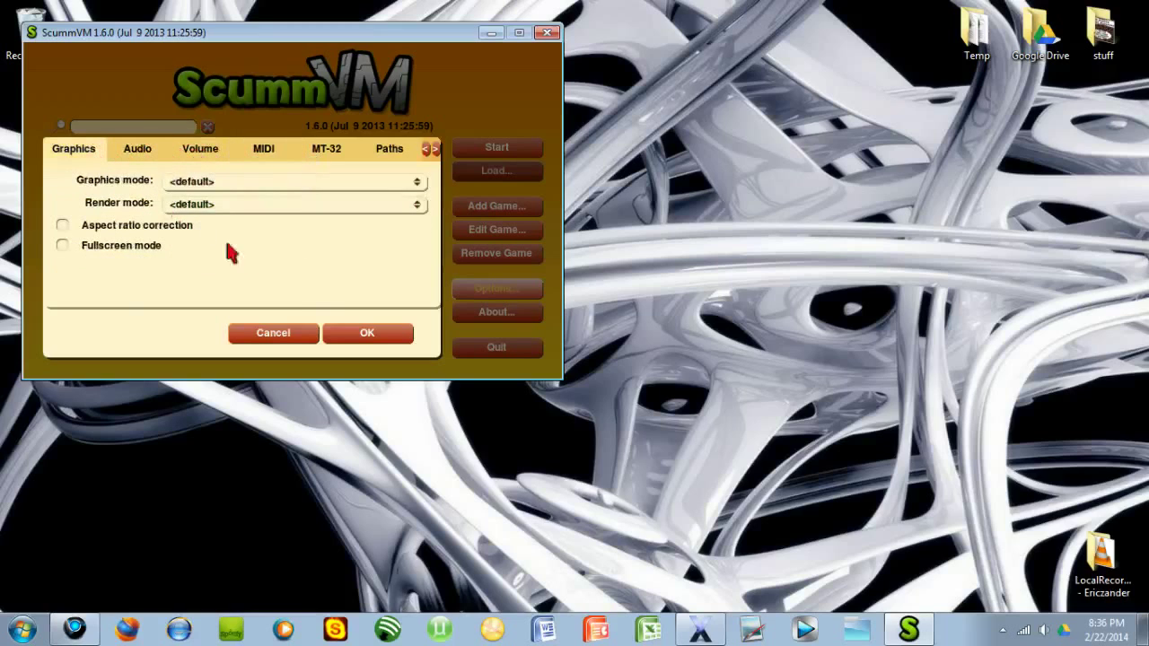
left_click(330, 337)
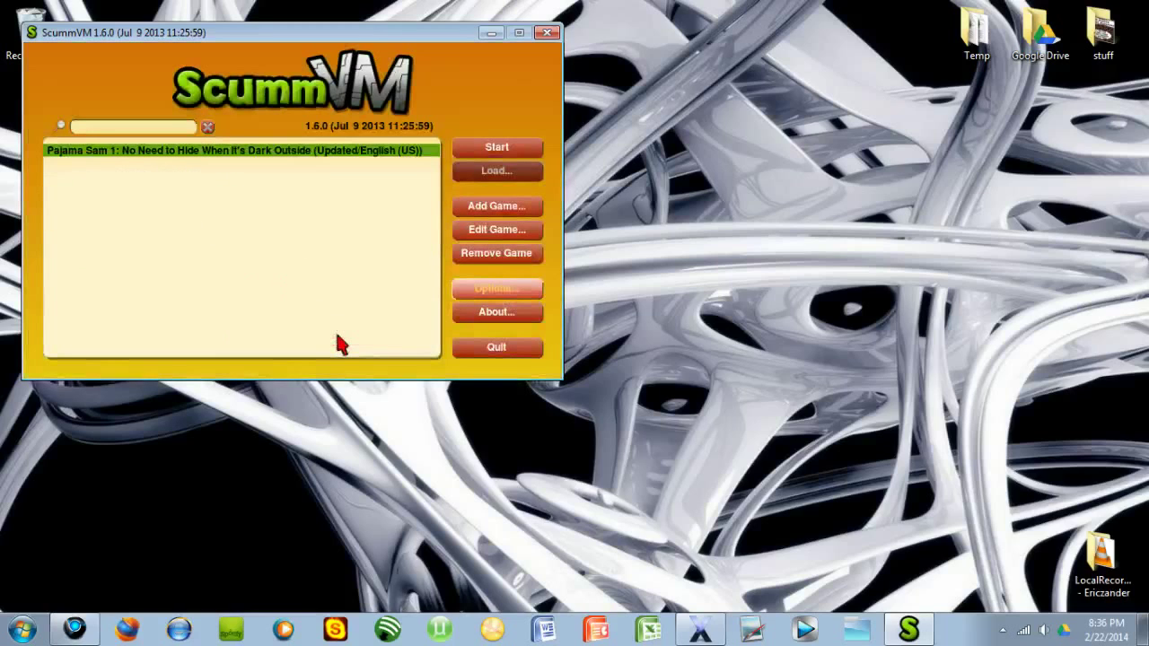